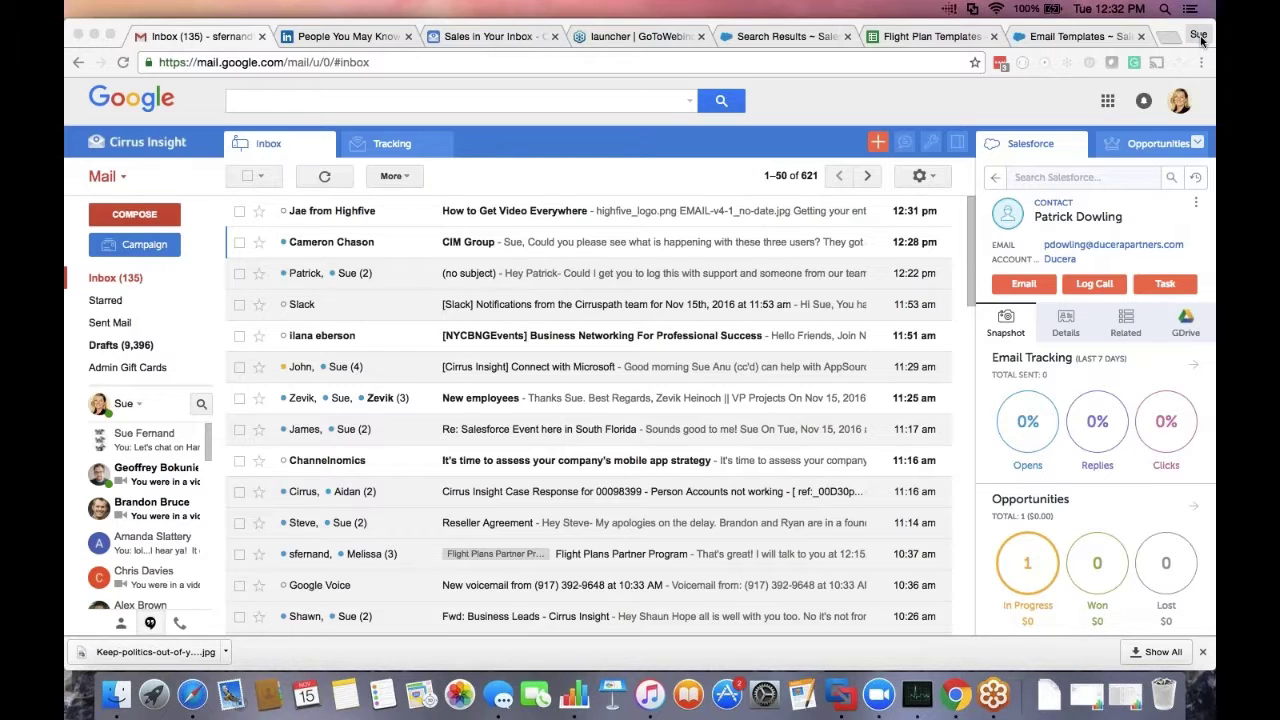
Open the "Salesforce Event here in South Florida" email and view the open opportunities on the recipient's Salesforce contact record
{"action": "left_click", "coordinate": [305, 429]}
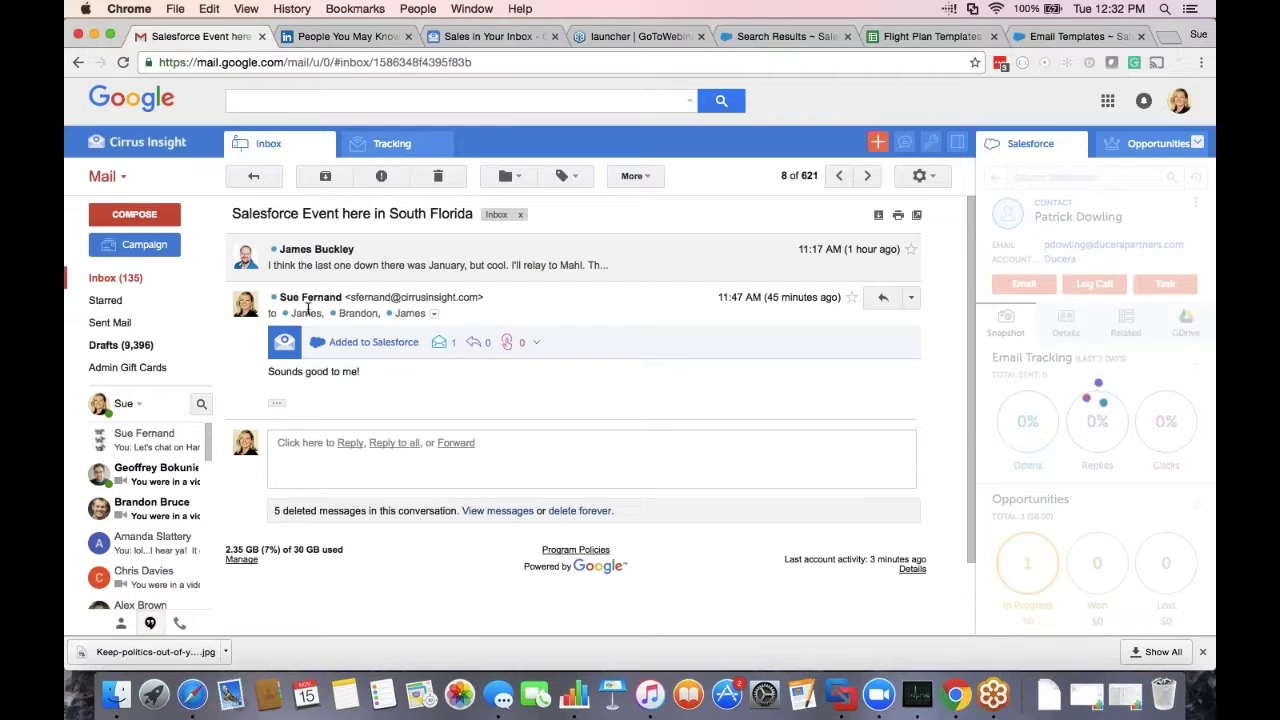
{"action": "mouse_move", "coordinate": [307, 313]}
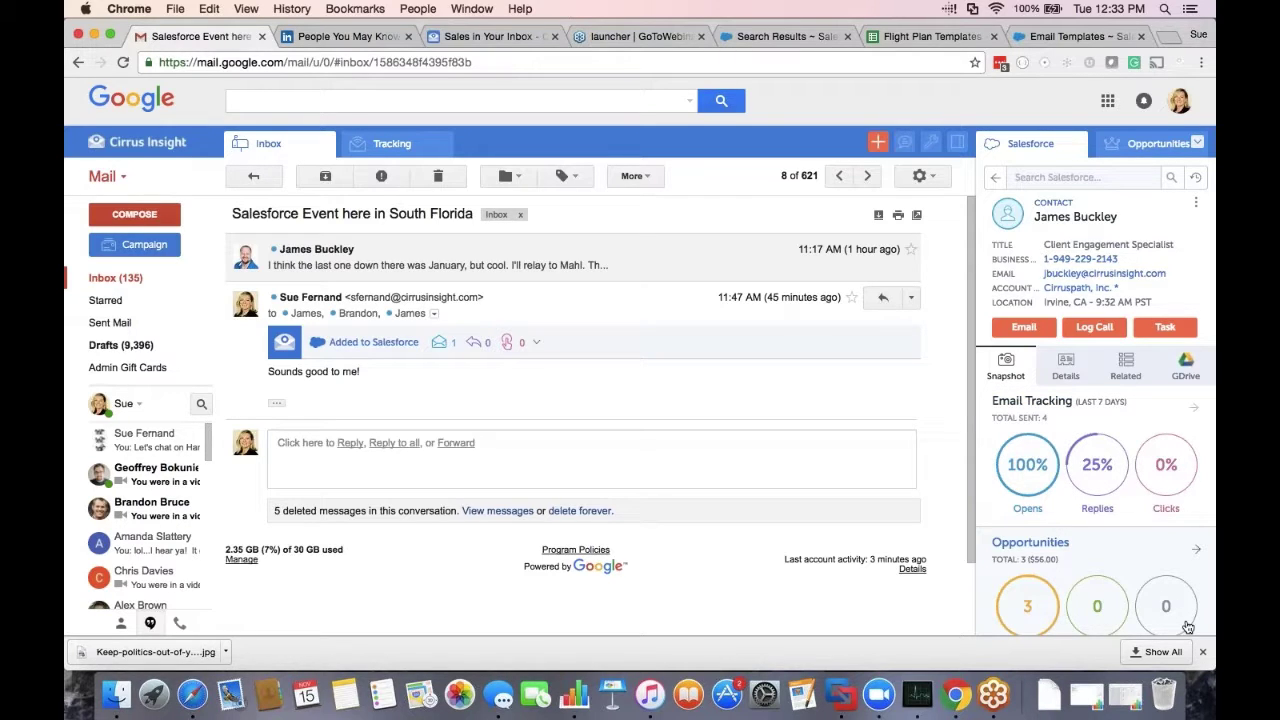
{"action": "left_click_drag", "start_coordinate": [1210, 565], "coordinate": [1197, 550]}
{"action": "left_click", "coordinate": [1196, 549]}
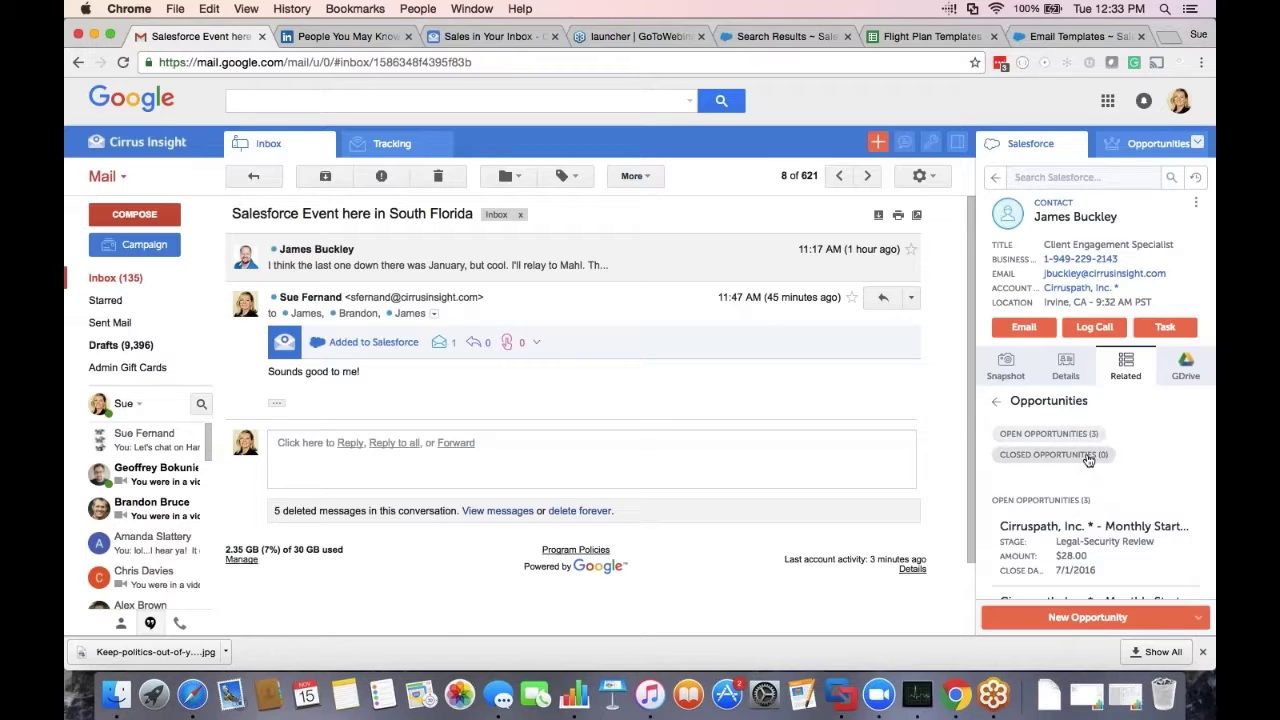
Review the contact's related lists, check its Licensed Users list, and return to the contact's snapshot
{"action": "left_click", "coordinate": [1124, 370]}
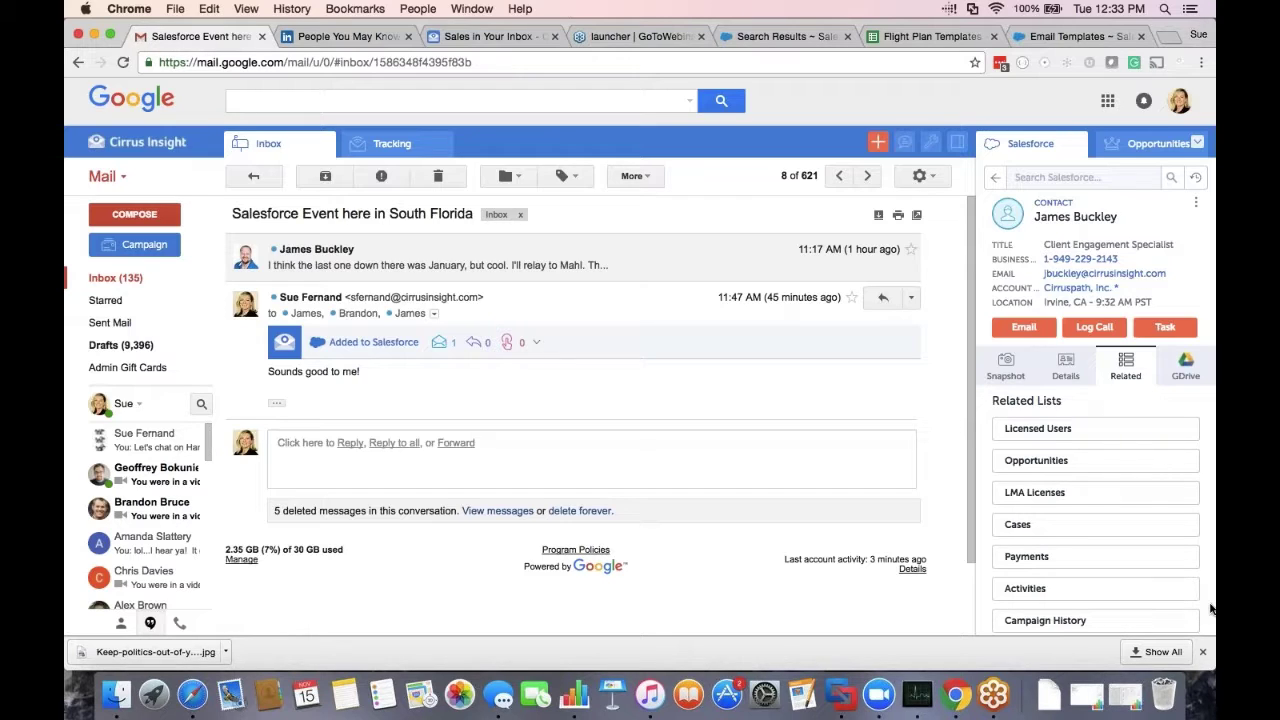
{"action": "left_click", "coordinate": [1053, 431]}
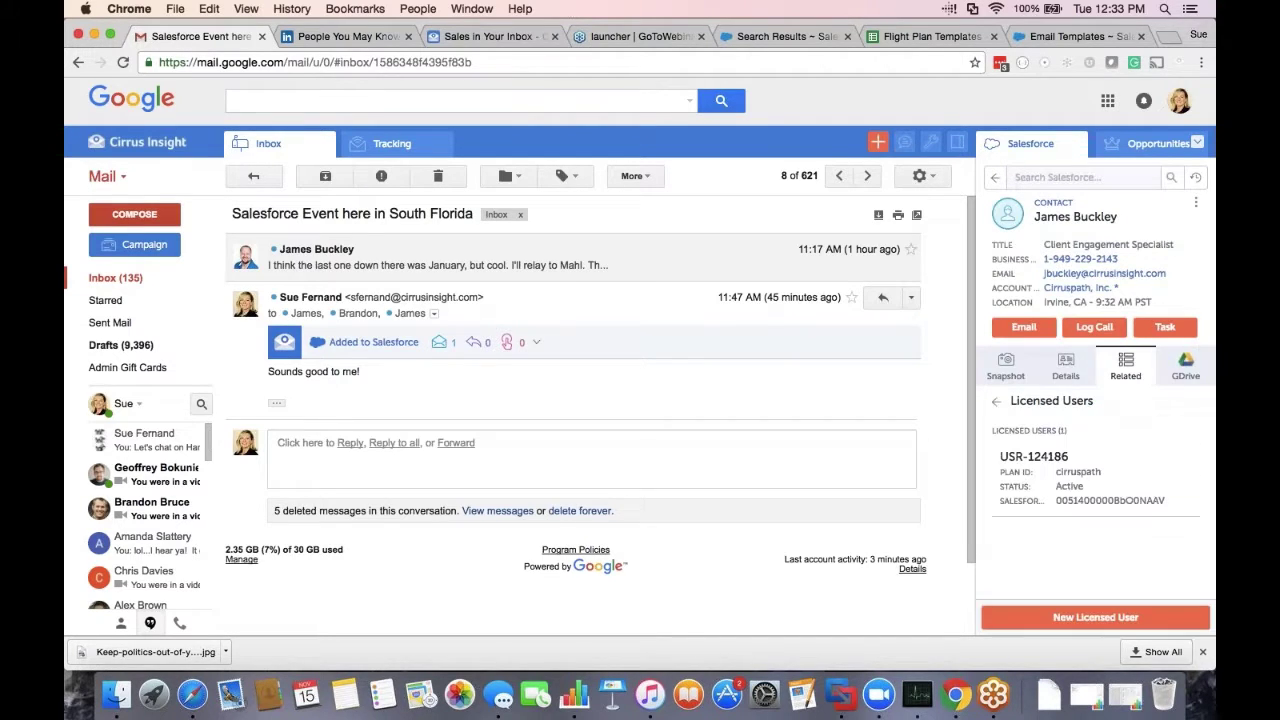
{"action": "mouse_move", "coordinate": [1055, 472]}
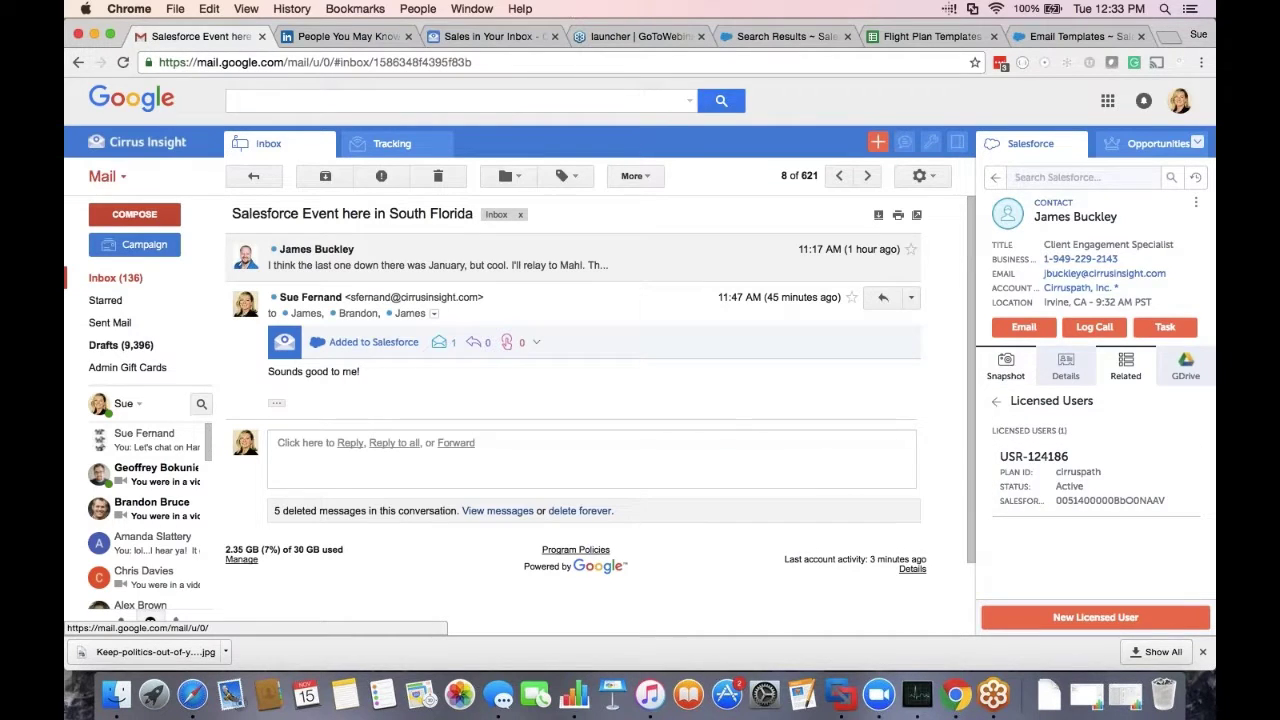
{"action": "left_click", "coordinate": [1010, 368]}
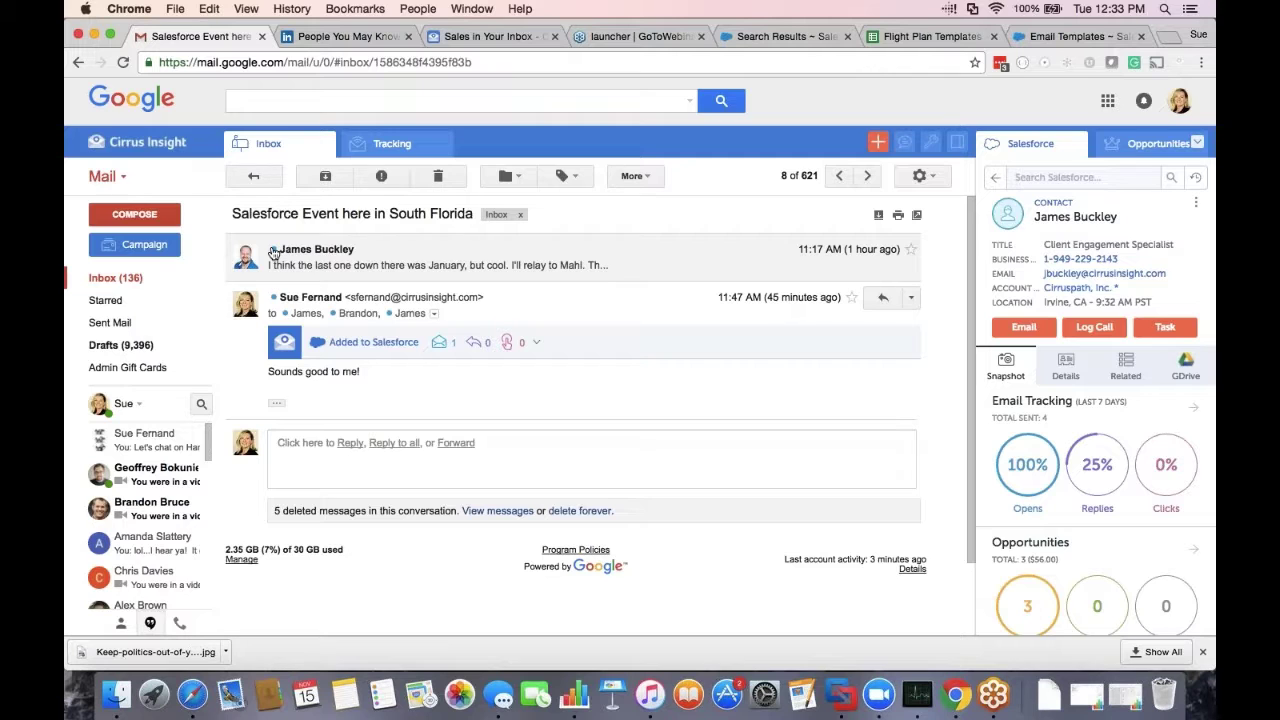
Return to the inbox and view the related lists of the Salesforce lead on the "Connect with Microsoft" email
{"action": "left_click", "coordinate": [256, 176]}
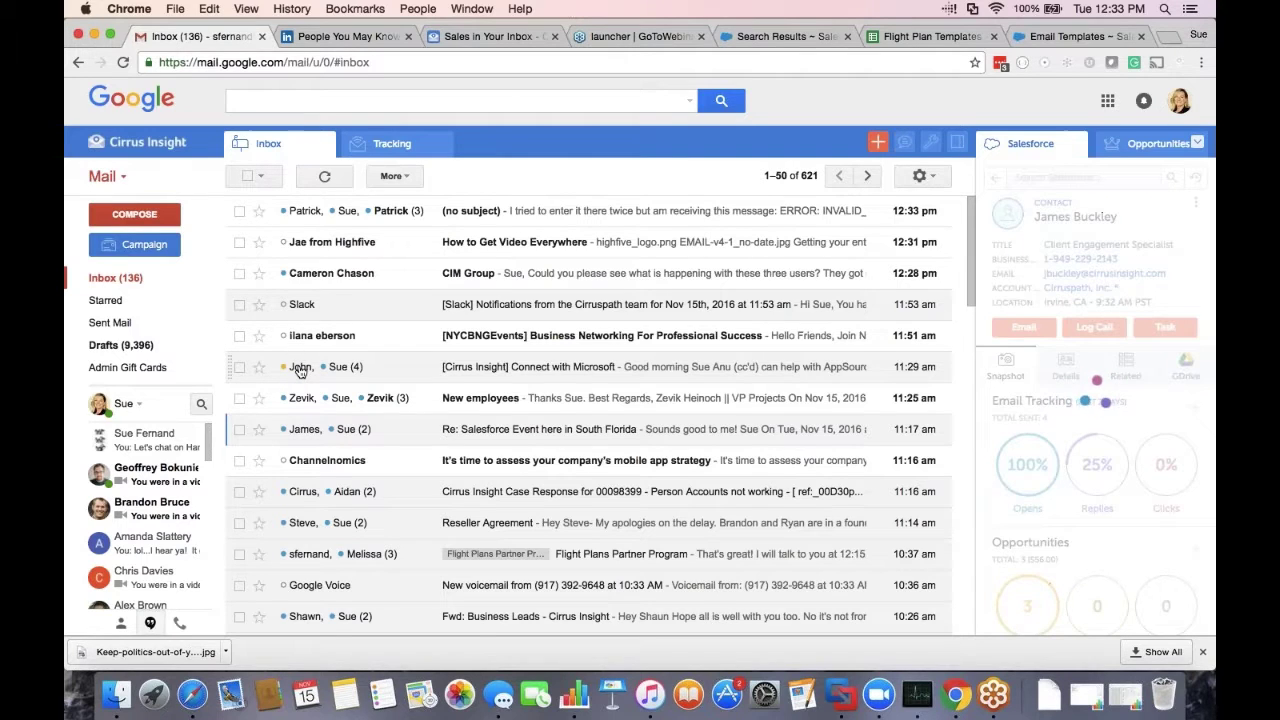
{"action": "mouse_move", "coordinate": [300, 372]}
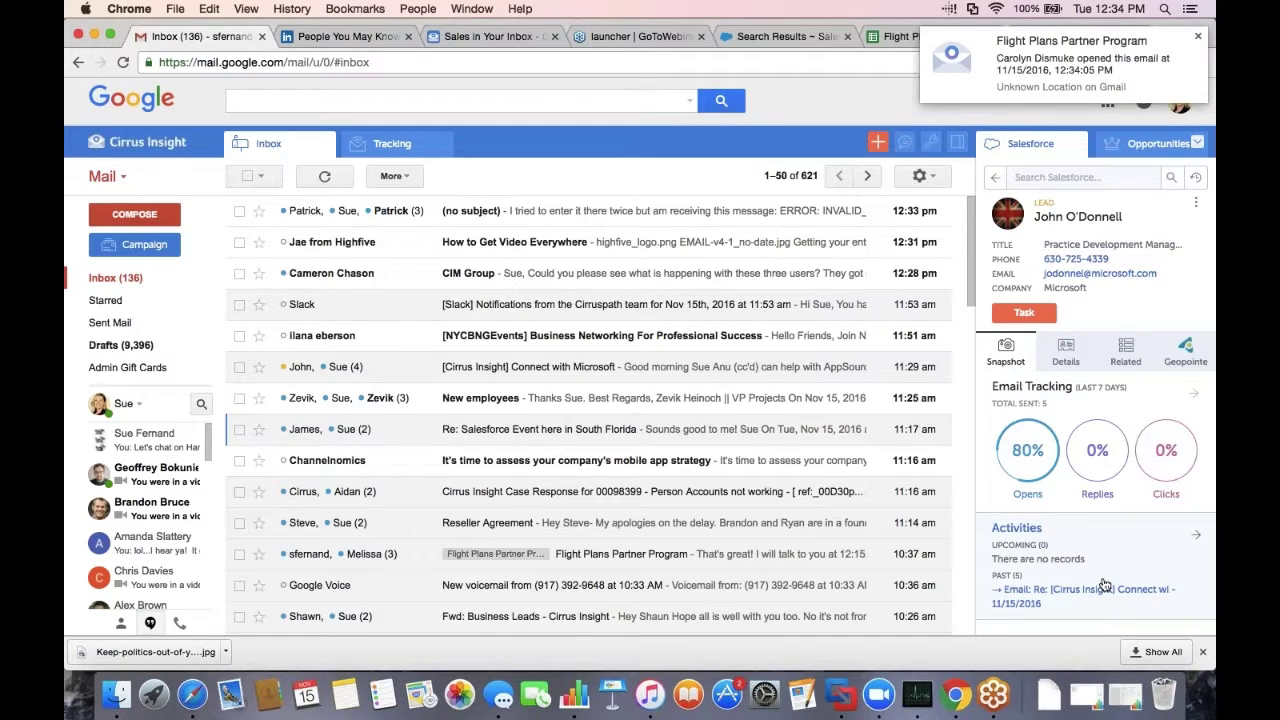
{"action": "left_click", "coordinate": [1125, 350]}
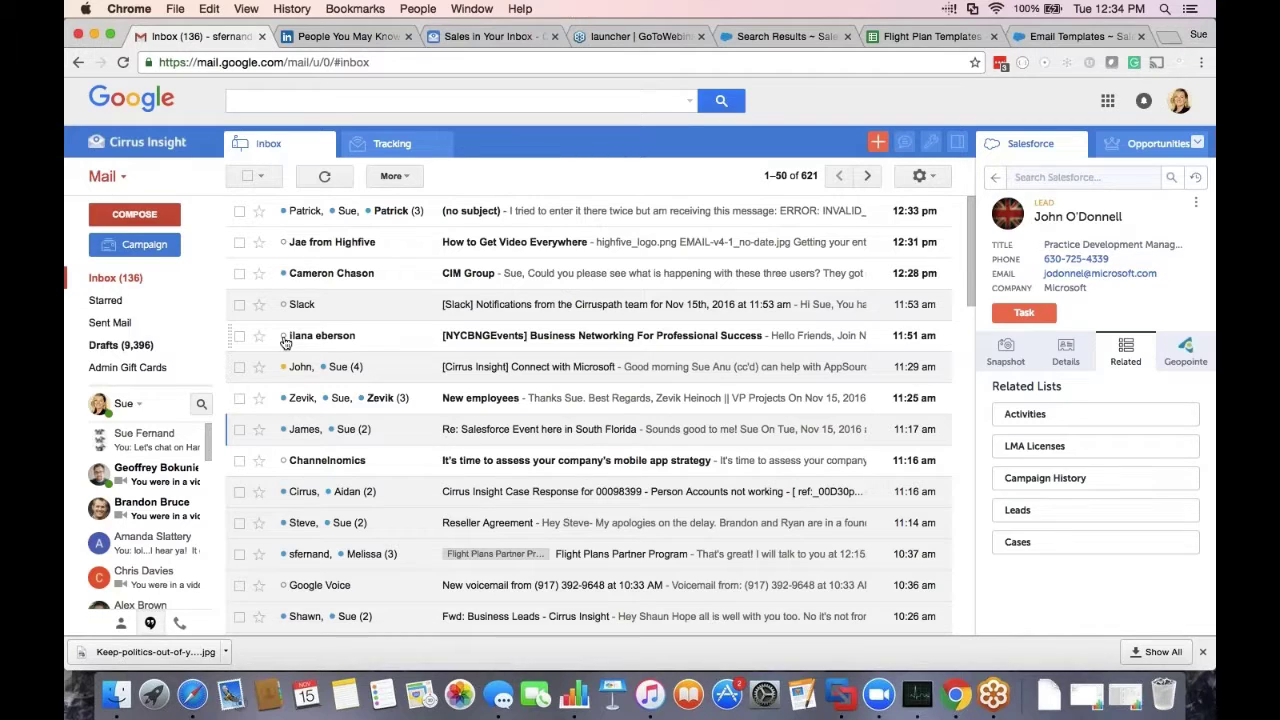
Inspect the new lead form for the sender of the NYCBNGEvents networking email and cancel it without saving
{"action": "mouse_move", "coordinate": [296, 341]}
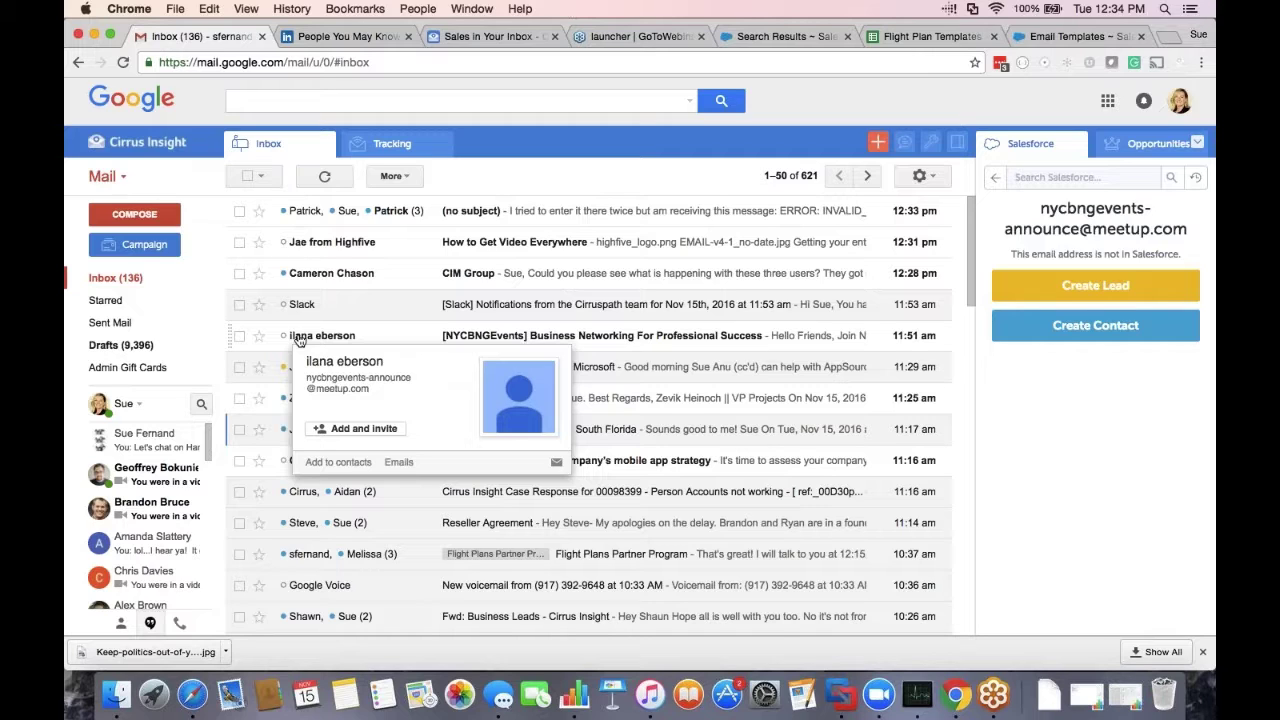
{"action": "left_click", "coordinate": [1086, 290]}
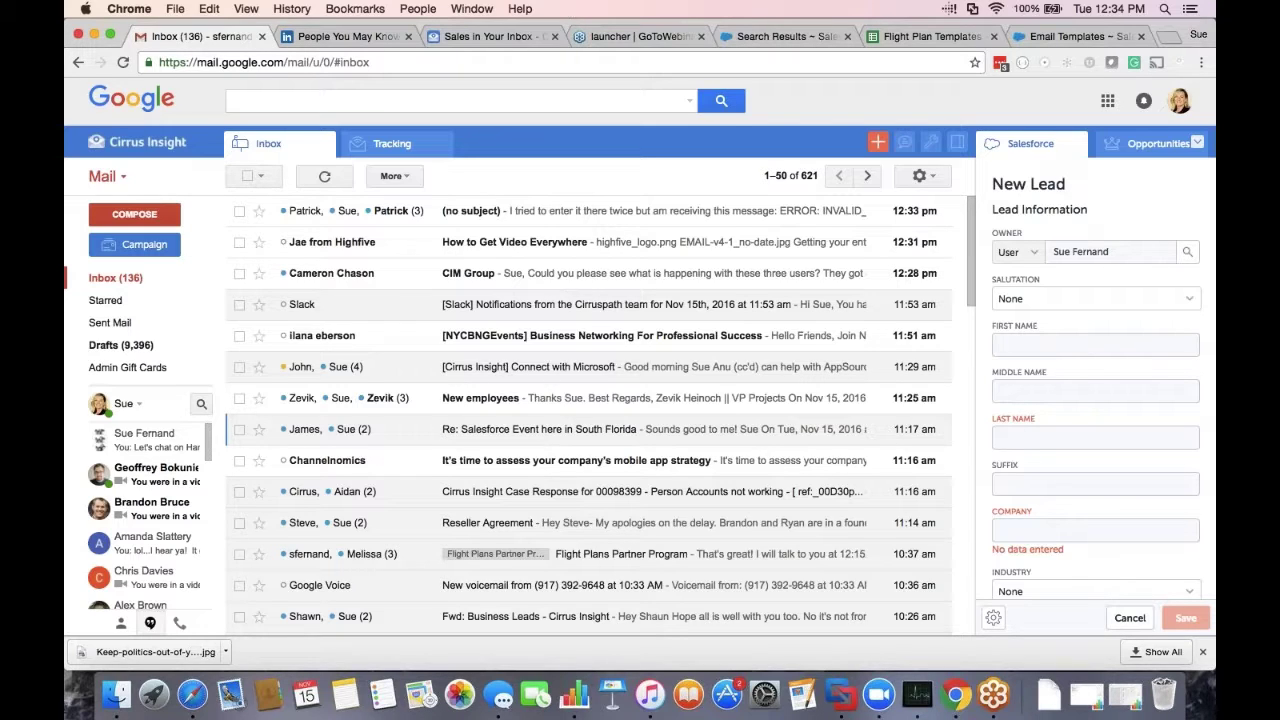
{"action": "left_click", "coordinate": [1095, 530]}
{"action": "left_click", "coordinate": [1130, 618]}
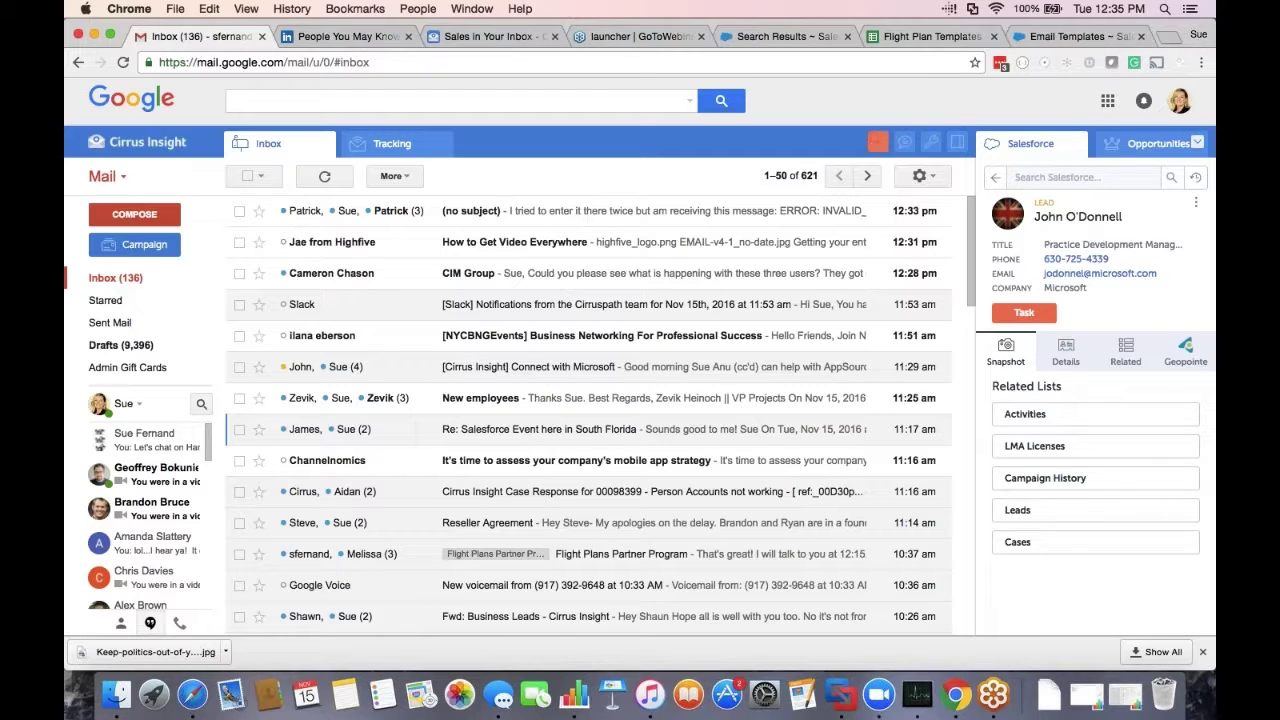
Search Salesforce by the Account type for "handson connect" and open the first HandsOn Connect account
{"action": "left_click", "coordinate": [877, 147]}
{"action": "left_click", "coordinate": [1072, 179]}
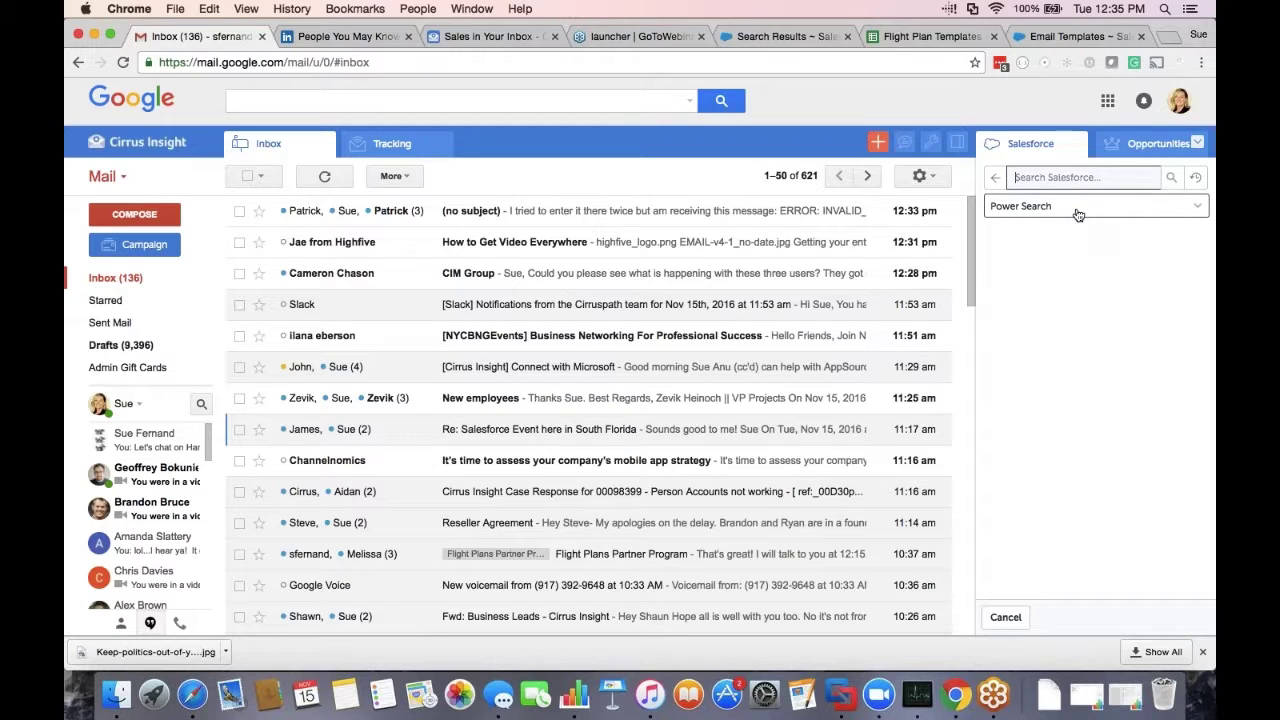
{"action": "left_click", "coordinate": [1078, 208]}
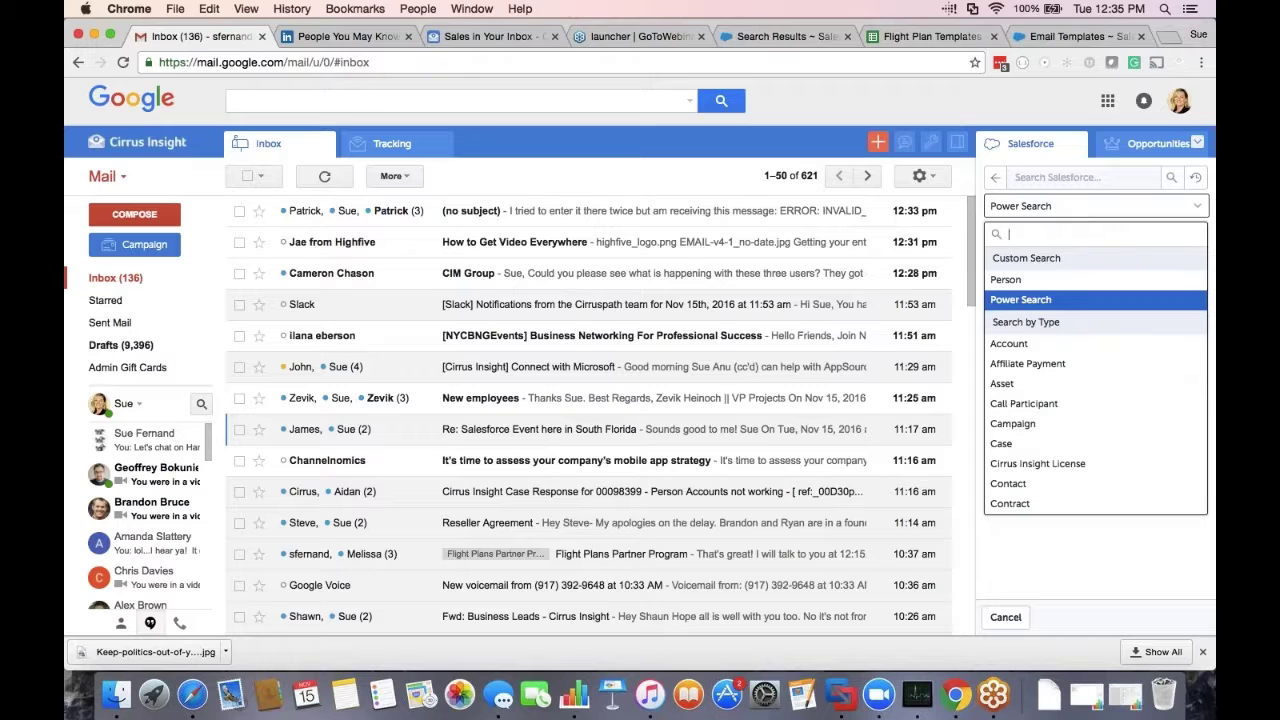
{"action": "left_click", "coordinate": [1058, 346]}
{"action": "left_click", "coordinate": [1070, 177]}
{"action": "type", "text": "hands o"}
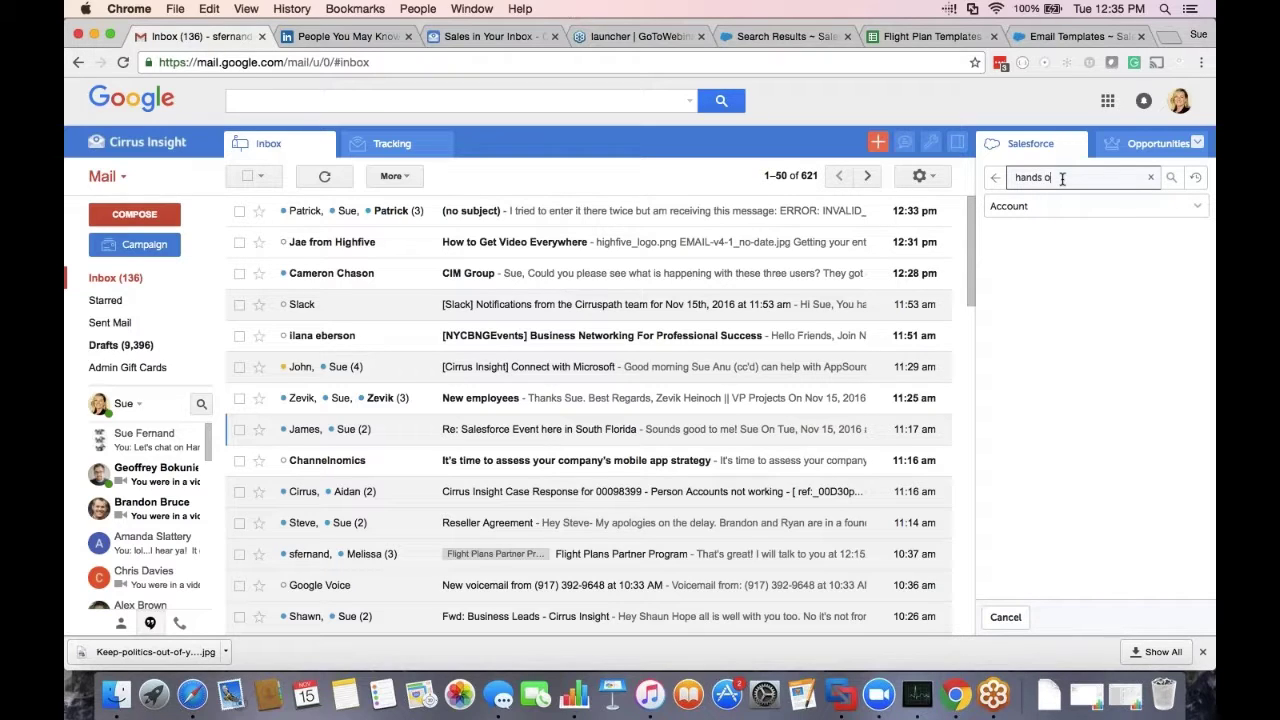
{"action": "type", "text": "n connect"}
{"action": "key", "text": "Return"}
{"action": "key", "text": "Return"}
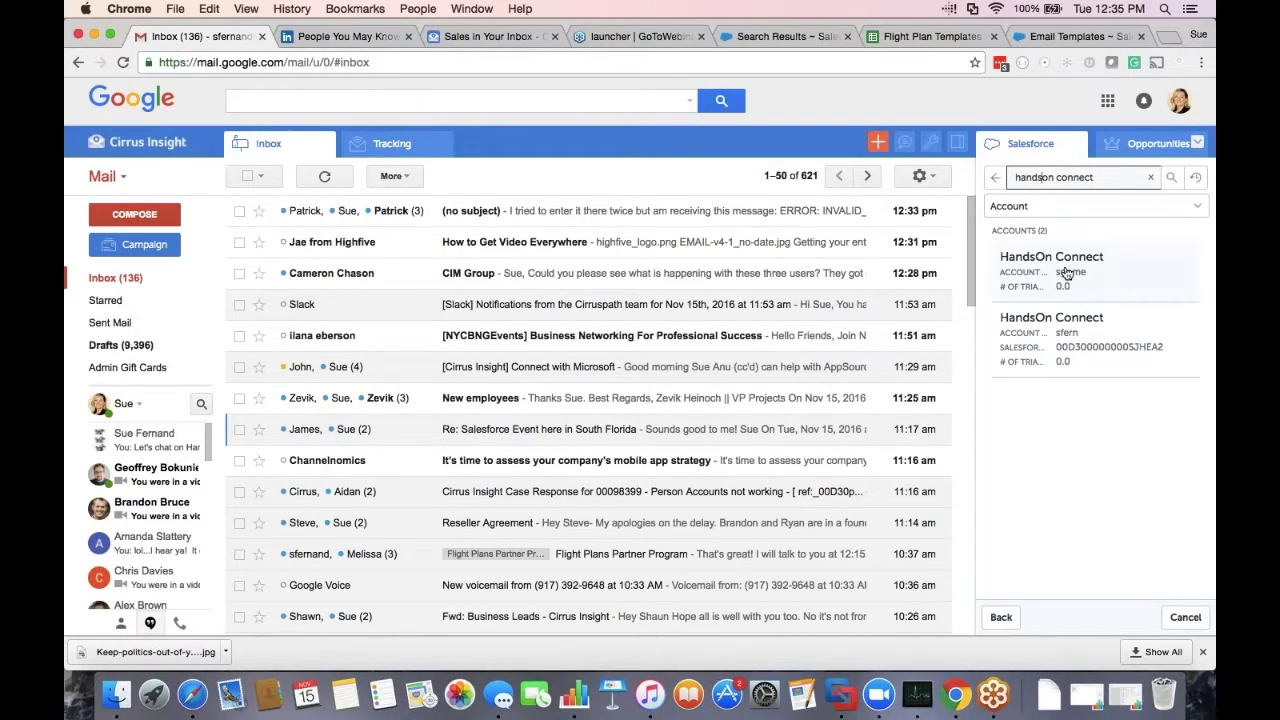
{"action": "mouse_move", "coordinate": [1067, 273]}
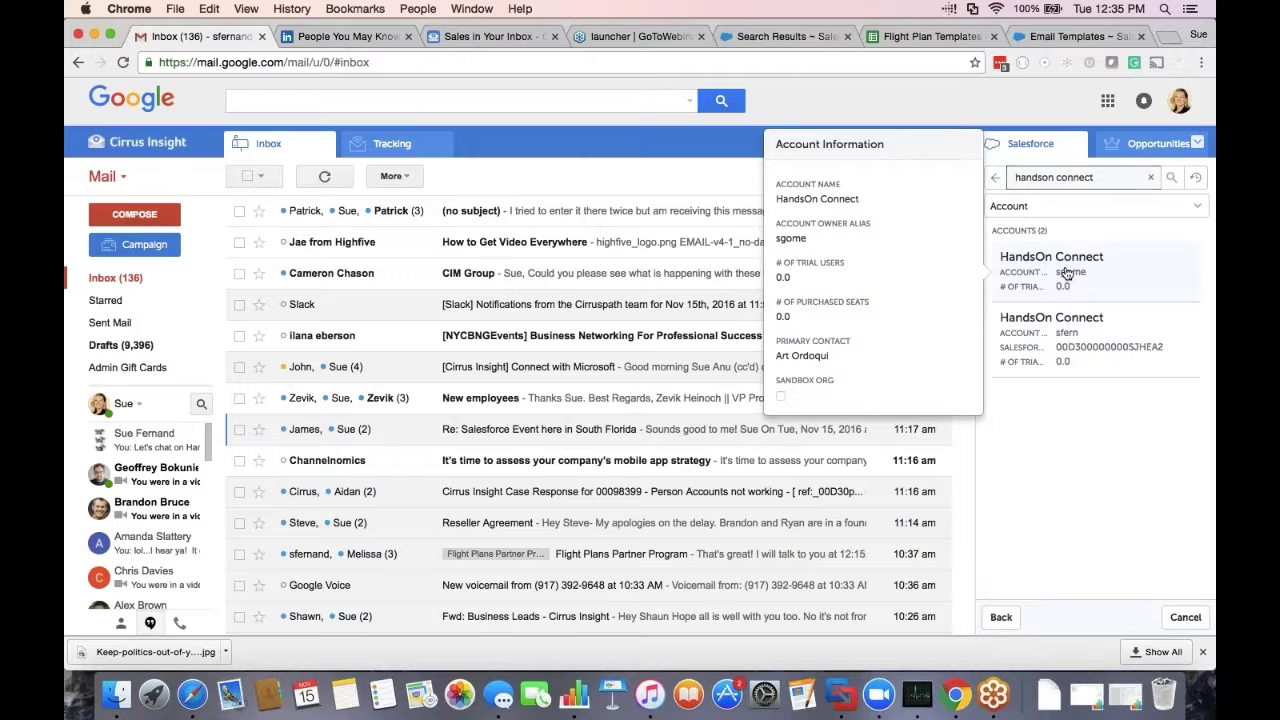
{"action": "left_click", "coordinate": [1067, 273]}
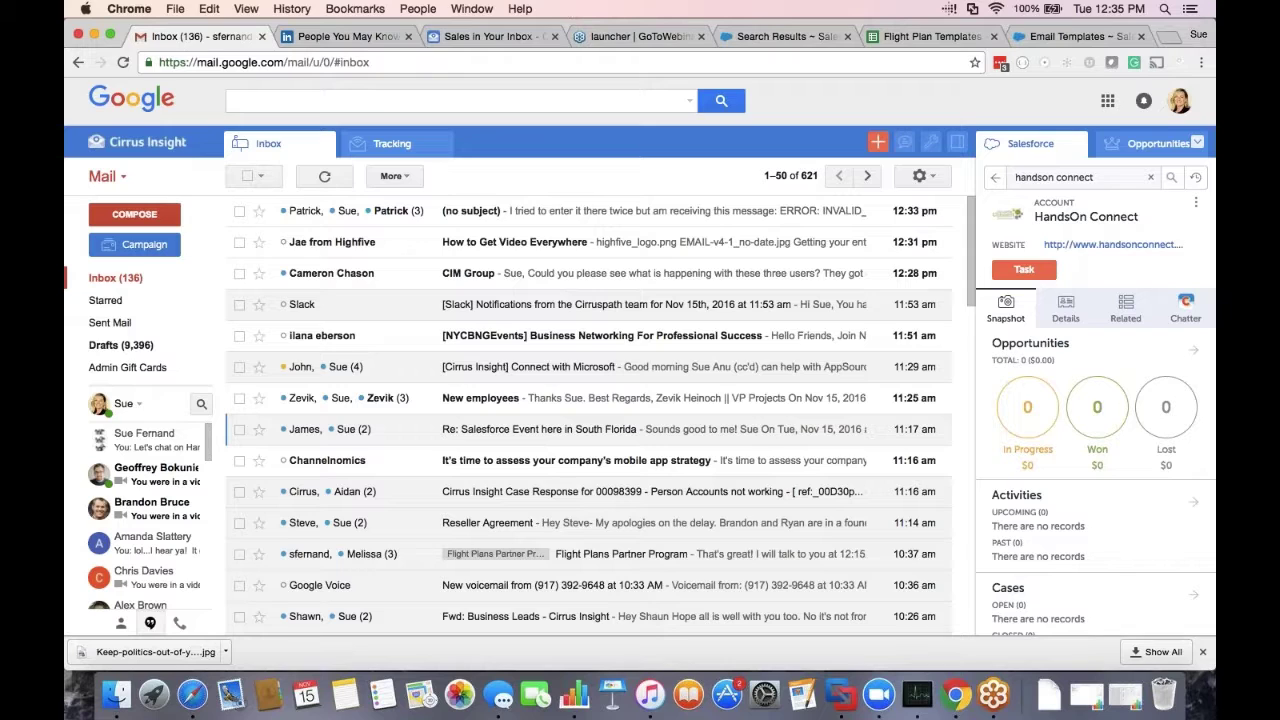
Show the Salesforce opportunities in the Closing This Month list view and preview the Achieve3000 opportunity
{"action": "left_click", "coordinate": [1176, 150]}
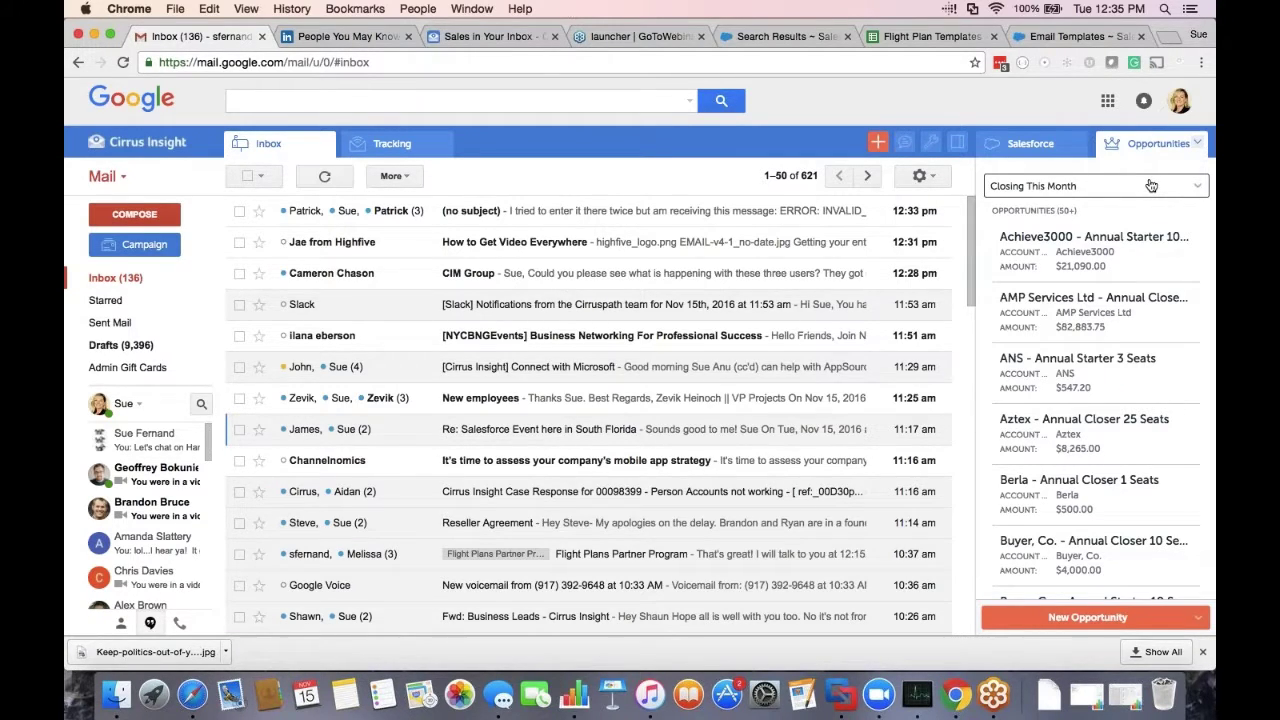
{"action": "left_click", "coordinate": [1151, 186]}
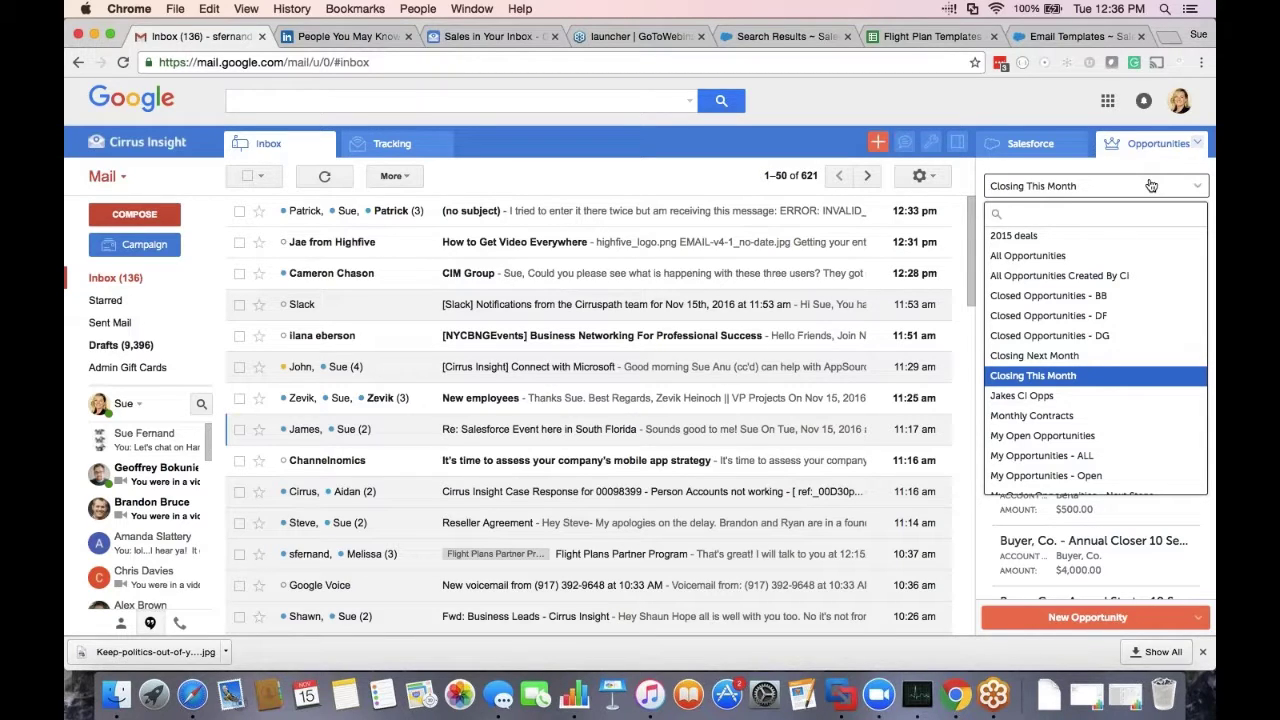
{"action": "left_click", "coordinate": [1073, 377]}
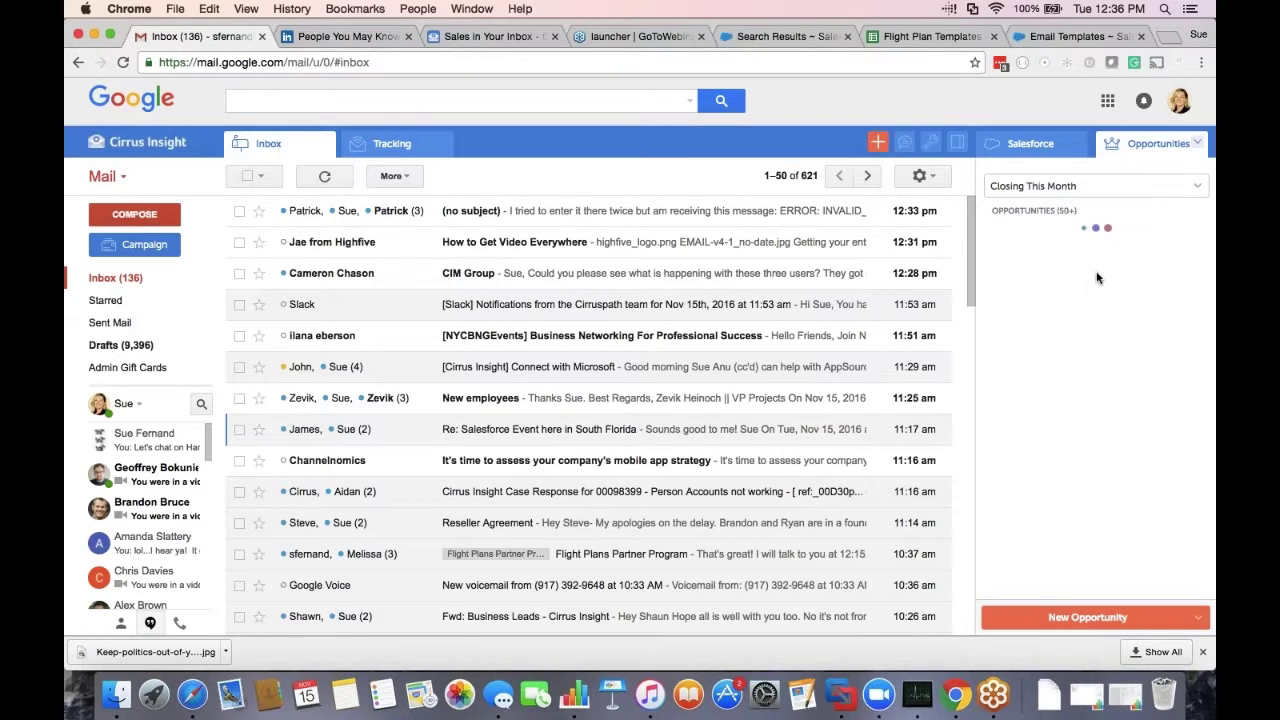
{"action": "mouse_move", "coordinate": [1096, 272]}
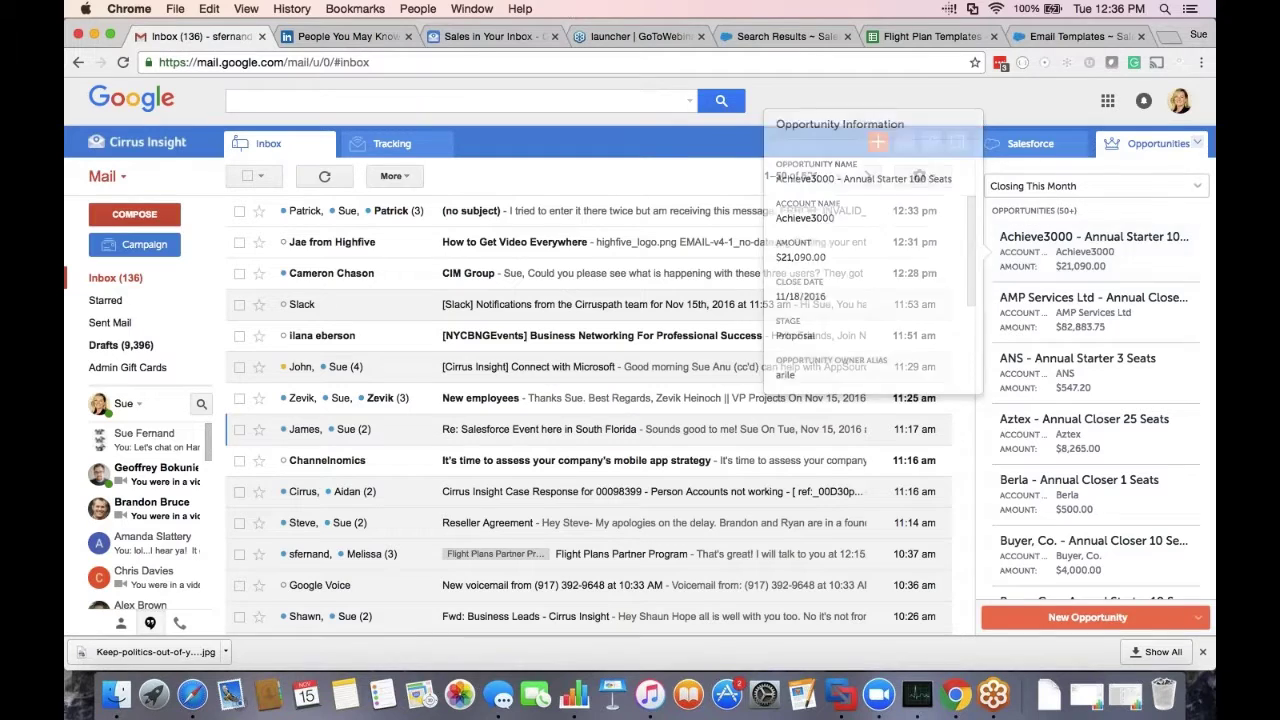
Show the Salesforce tasks filtered to Today and preview the first Inactive Opportunity alert
{"action": "left_click", "coordinate": [1197, 145]}
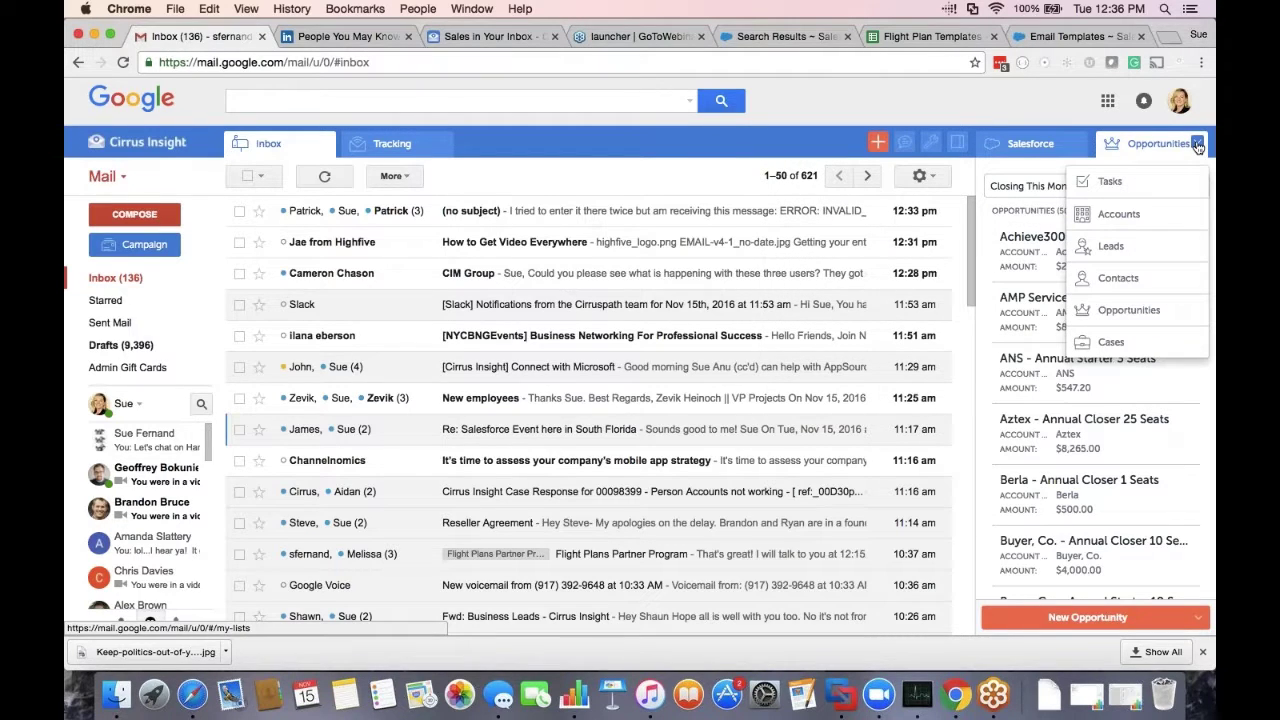
{"action": "left_click", "coordinate": [1112, 181]}
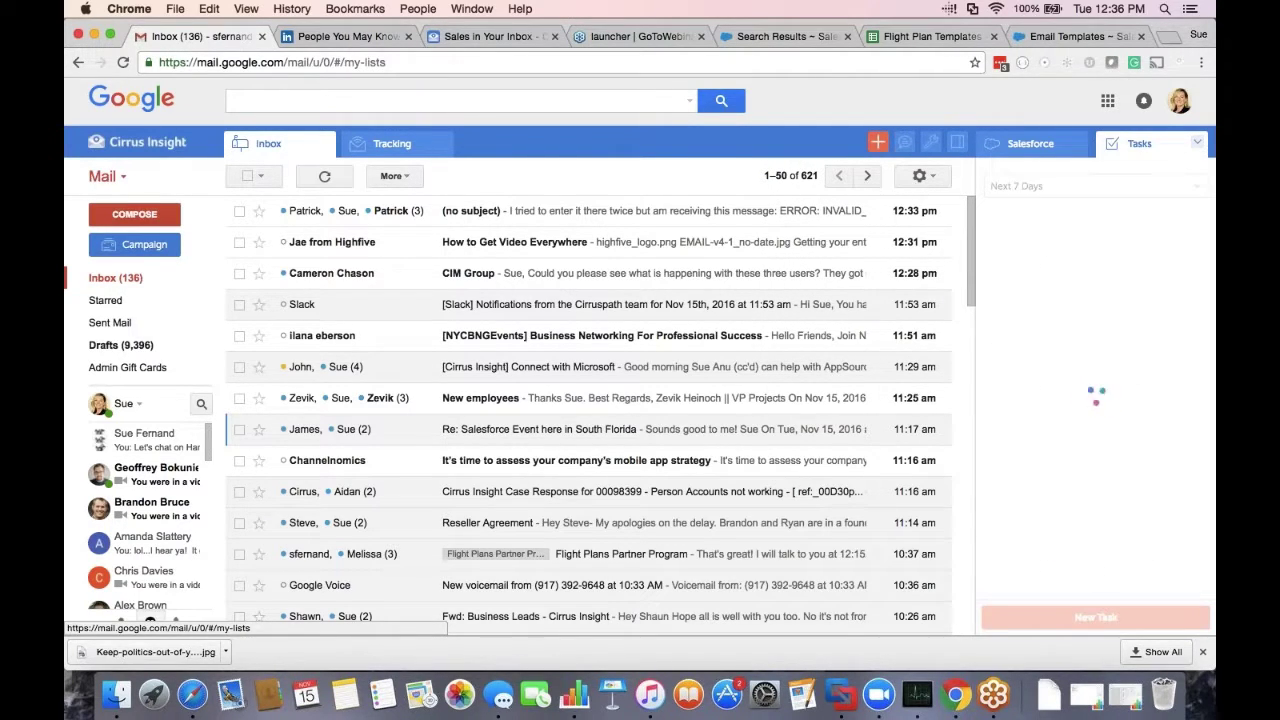
{"action": "left_click", "coordinate": [1098, 186]}
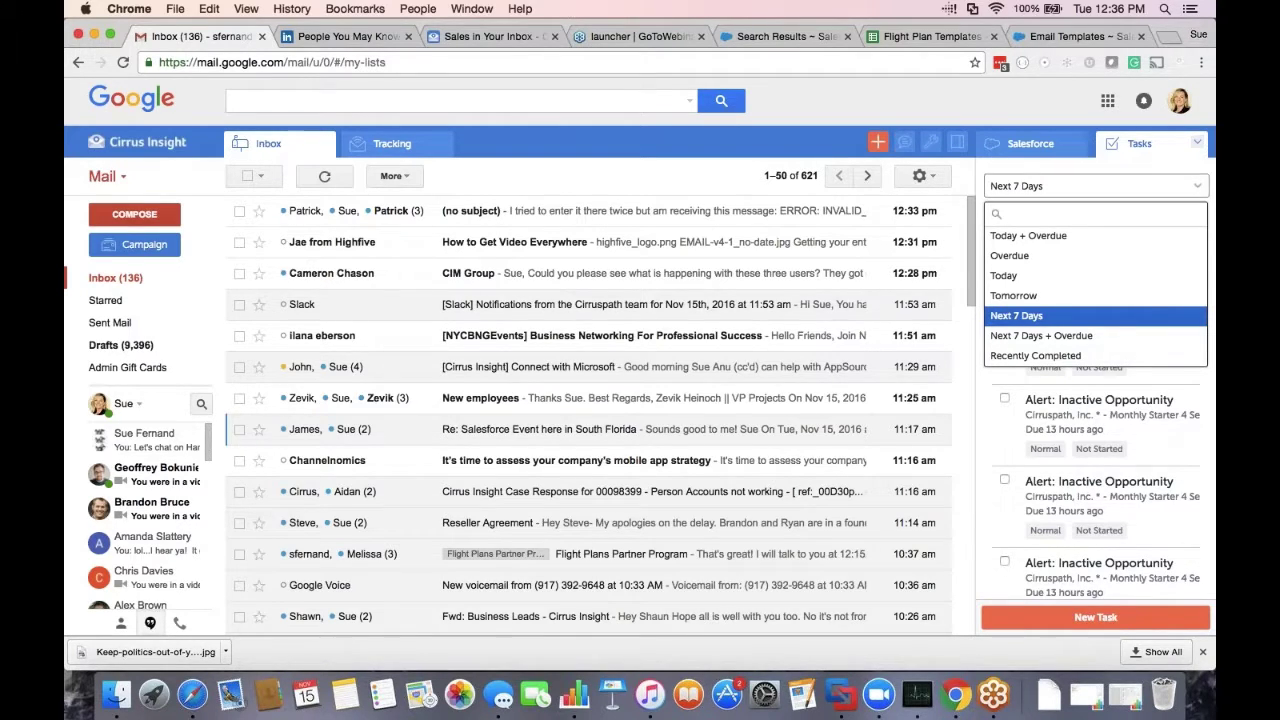
{"action": "left_click", "coordinate": [1024, 276]}
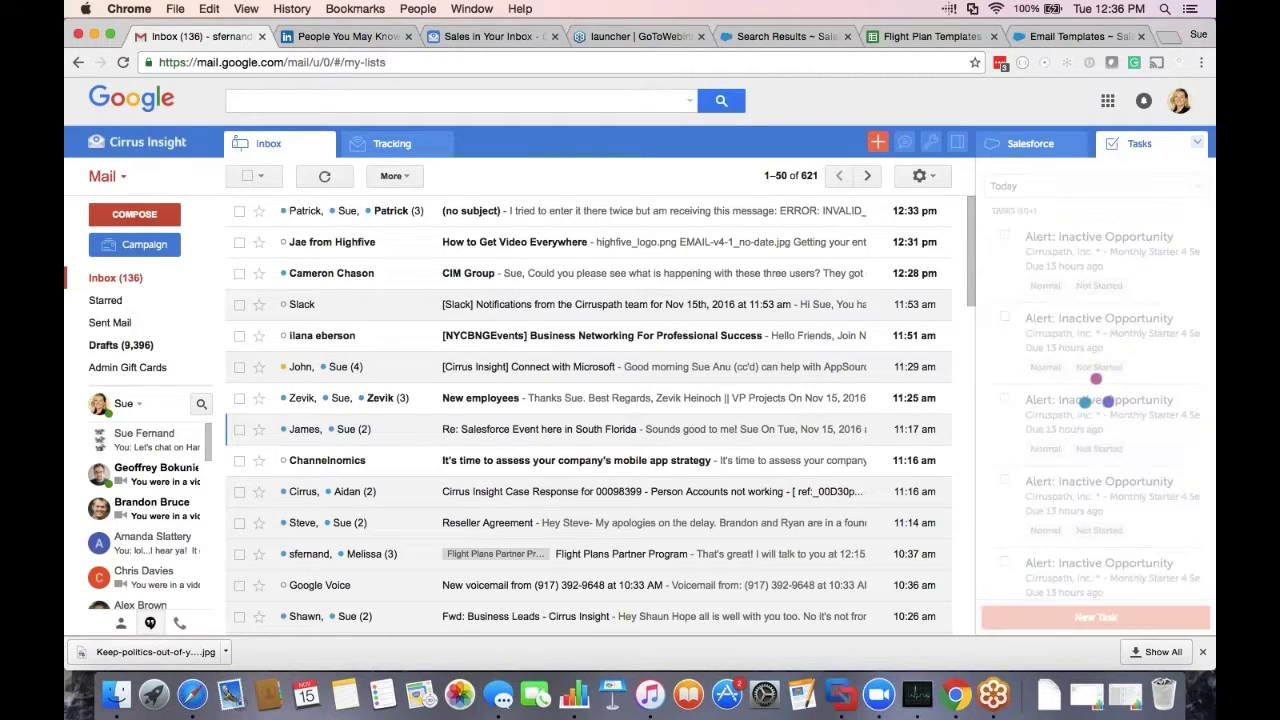
{"action": "mouse_move", "coordinate": [1045, 252]}
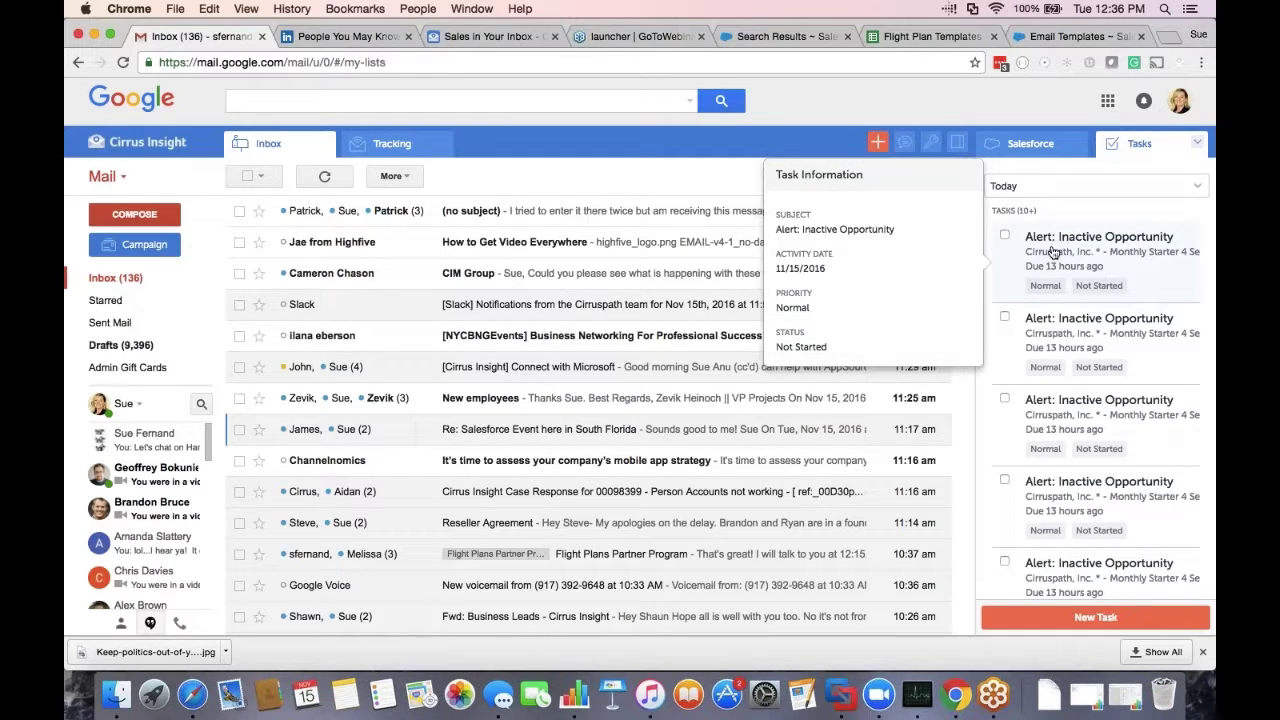
Show the Salesforce accounts in the All Accounts - France list view and preview the third account
{"action": "left_click", "coordinate": [1196, 144]}
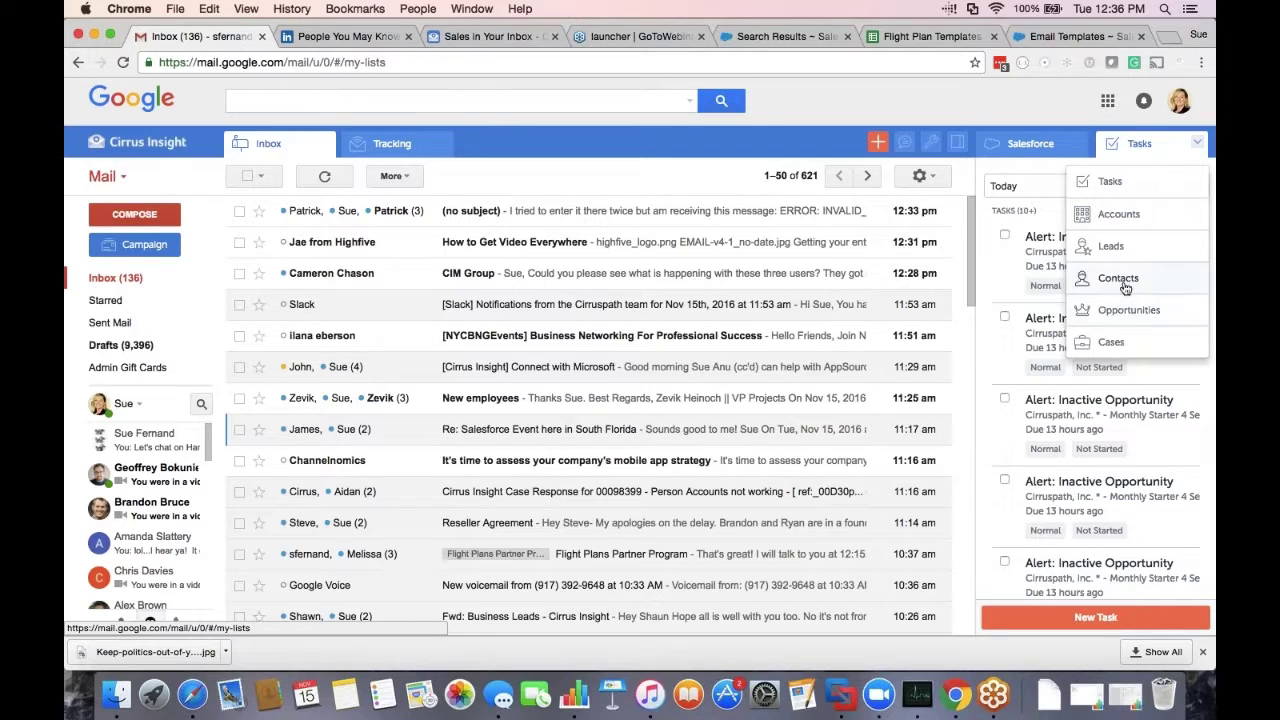
{"action": "left_click", "coordinate": [1120, 215]}
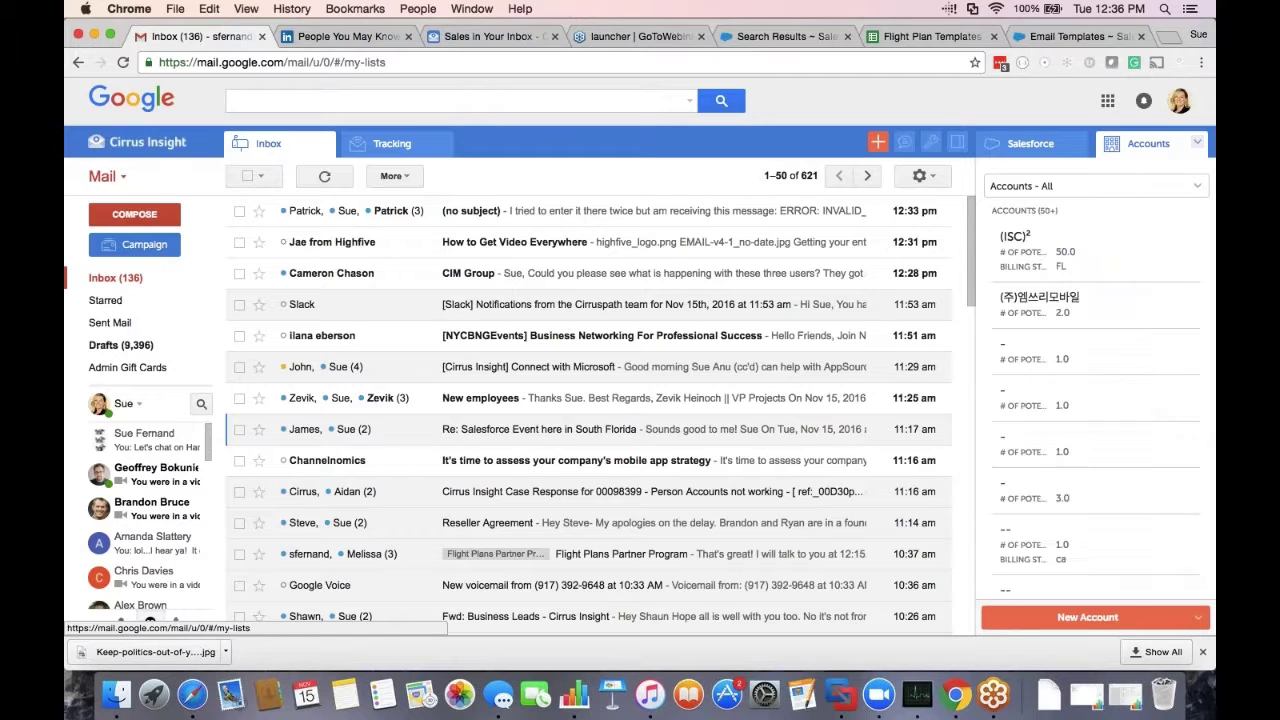
{"action": "left_click", "coordinate": [1115, 186]}
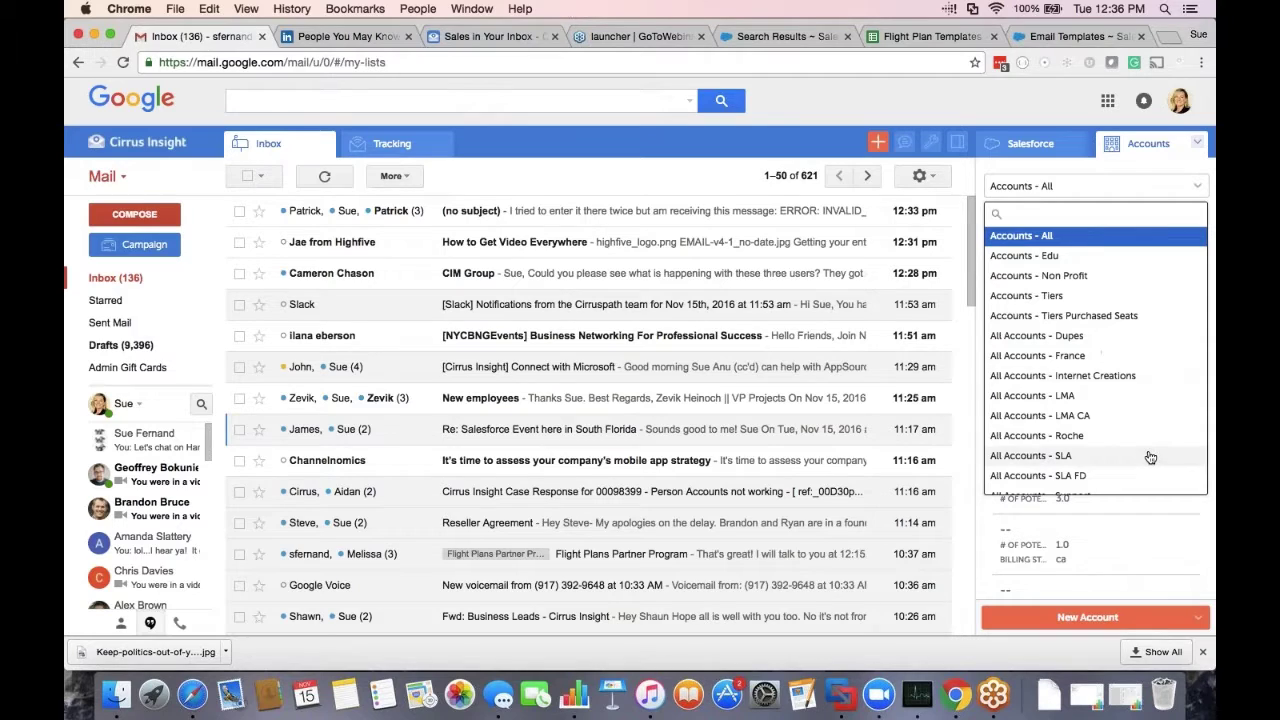
{"action": "left_click", "coordinate": [1122, 362]}
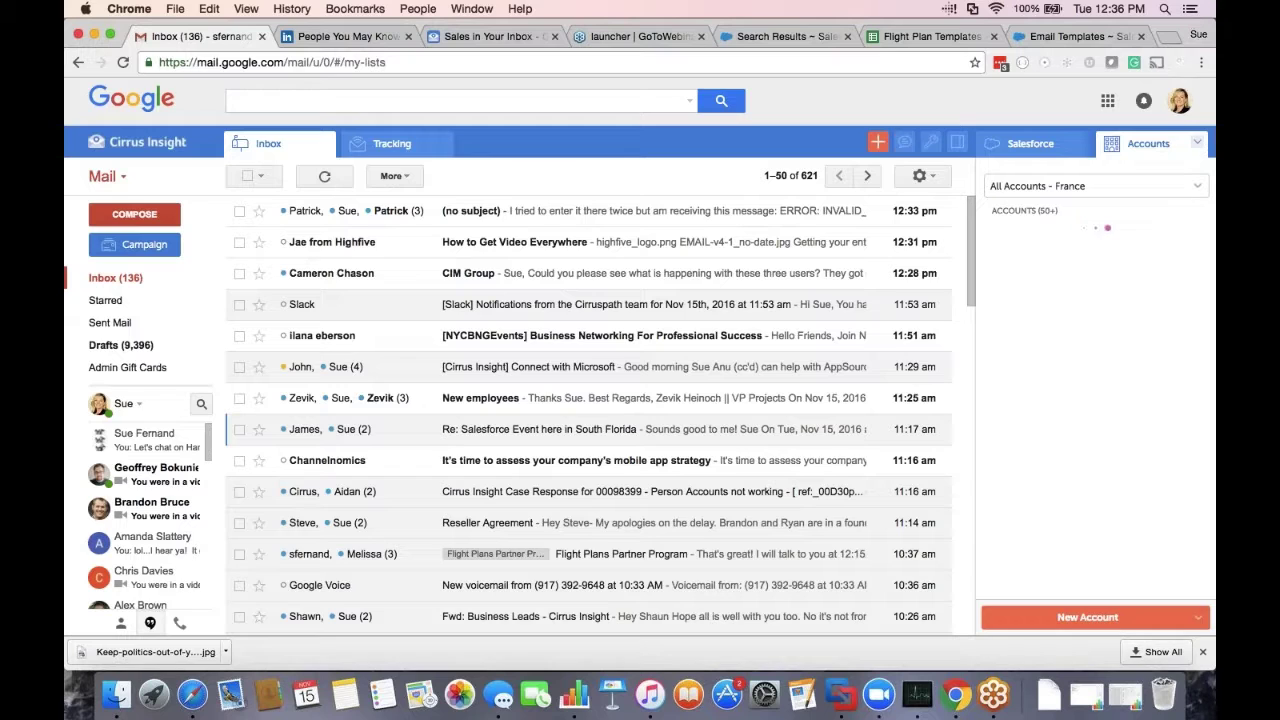
{"action": "mouse_move", "coordinate": [1072, 372]}
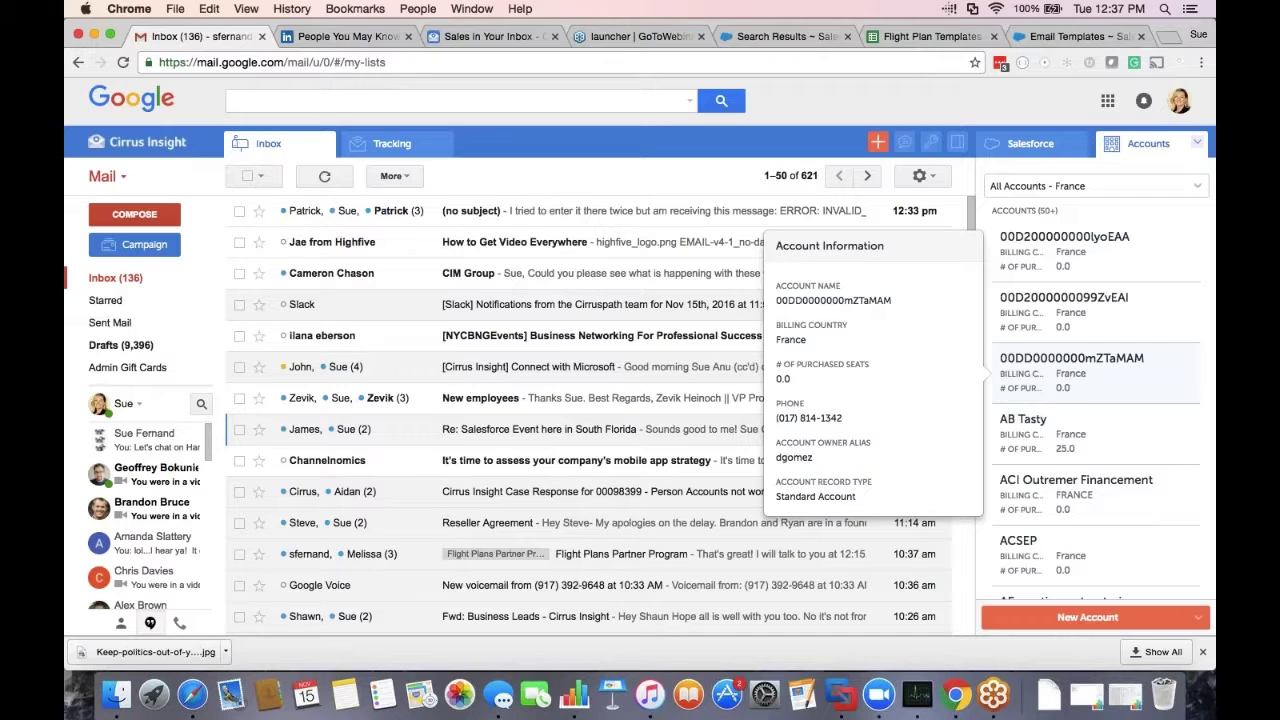
Compose a new email addressed to the presenter's own contact e-mail and mark it to be added to Salesforce
{"action": "left_click", "coordinate": [134, 214]}
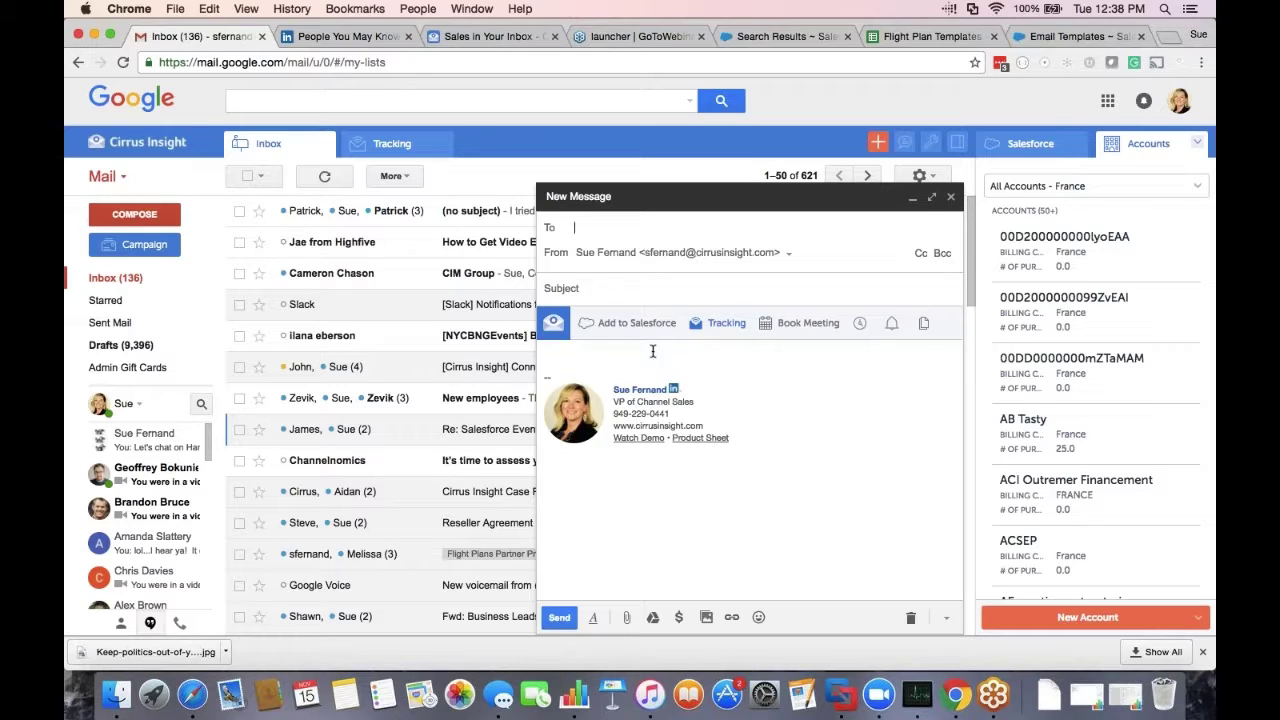
{"action": "type", "text": "sf"}
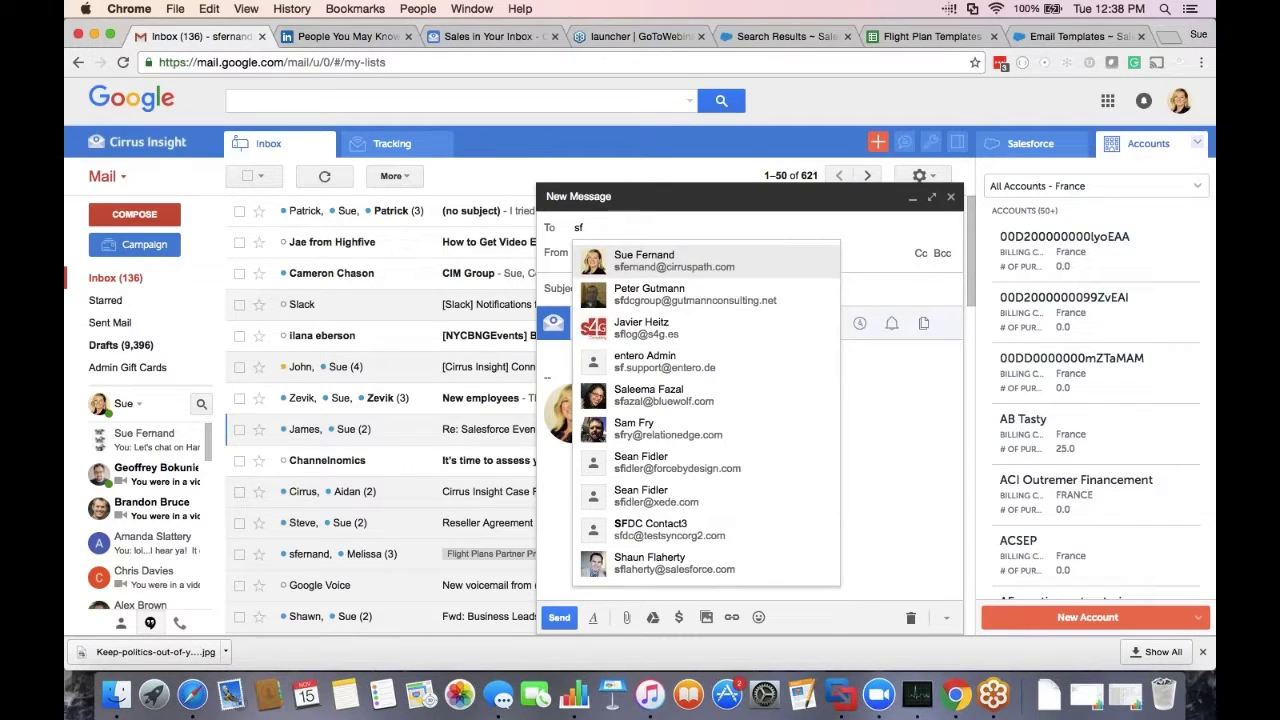
{"action": "left_click", "coordinate": [717, 262]}
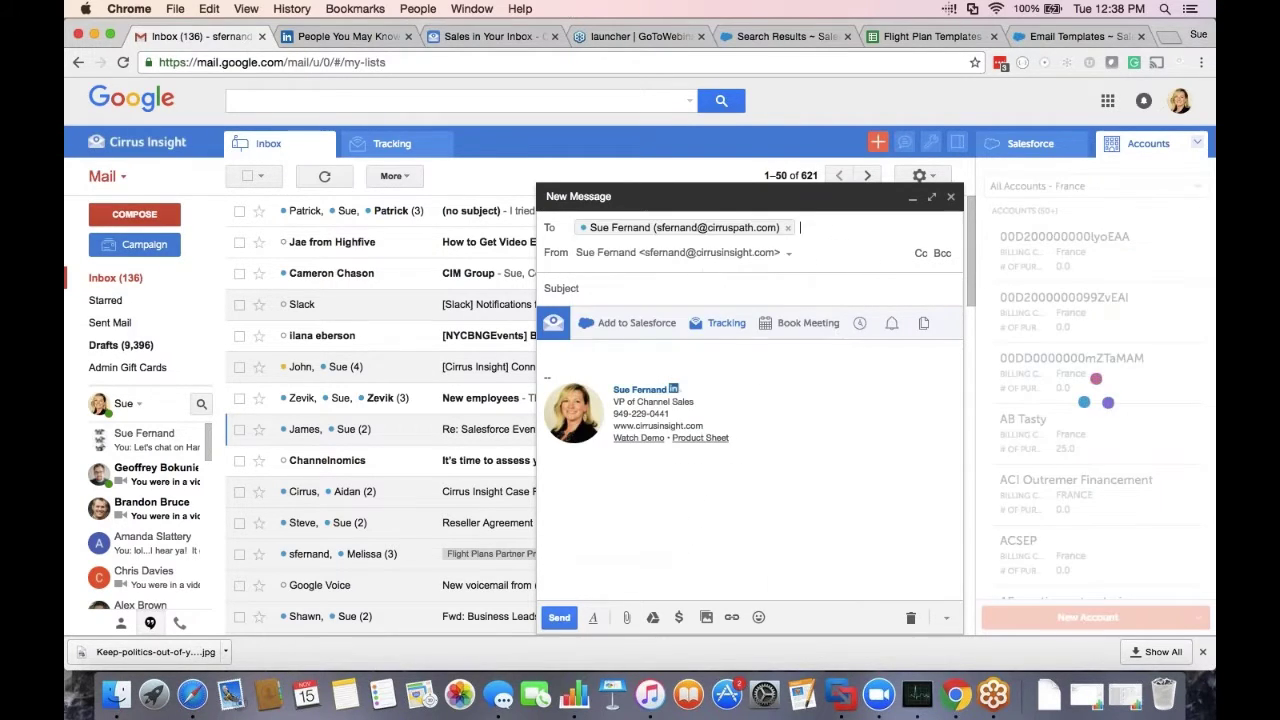
{"action": "left_click", "coordinate": [638, 325]}
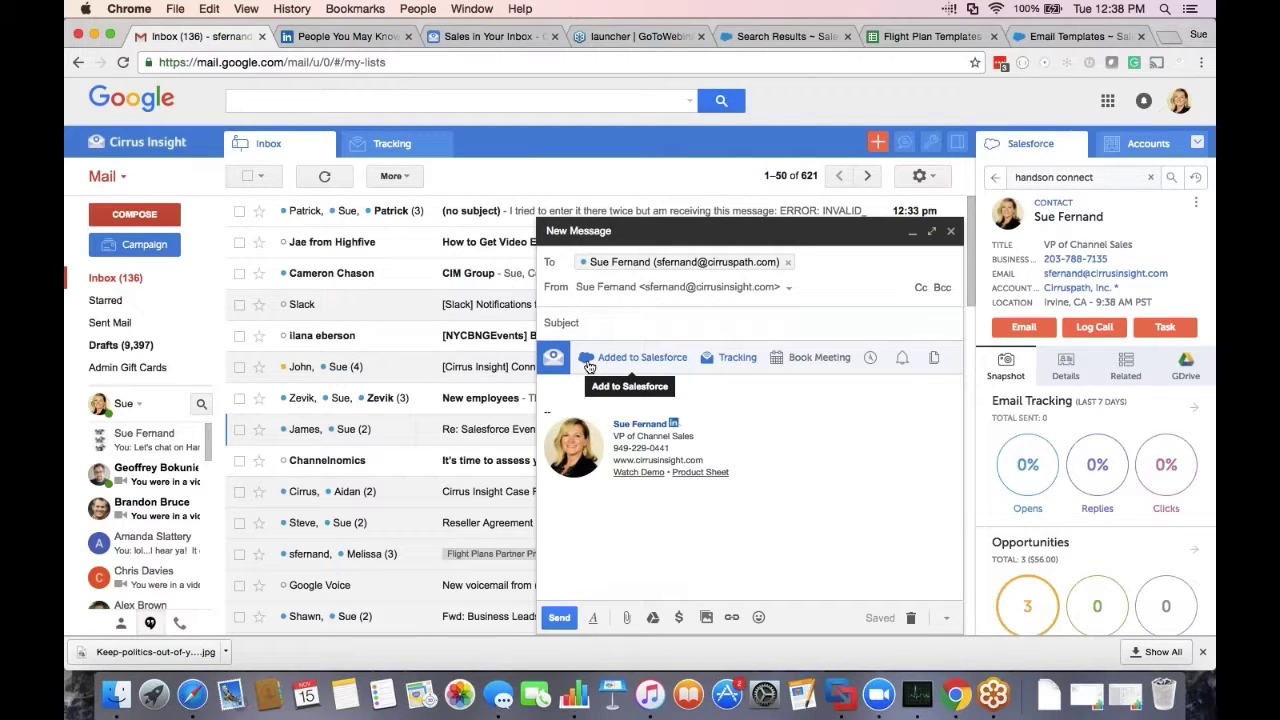
Examine the Related To and Related Record types available for adding the email to Salesforce, and leave without saving
{"action": "left_click", "coordinate": [589, 366]}
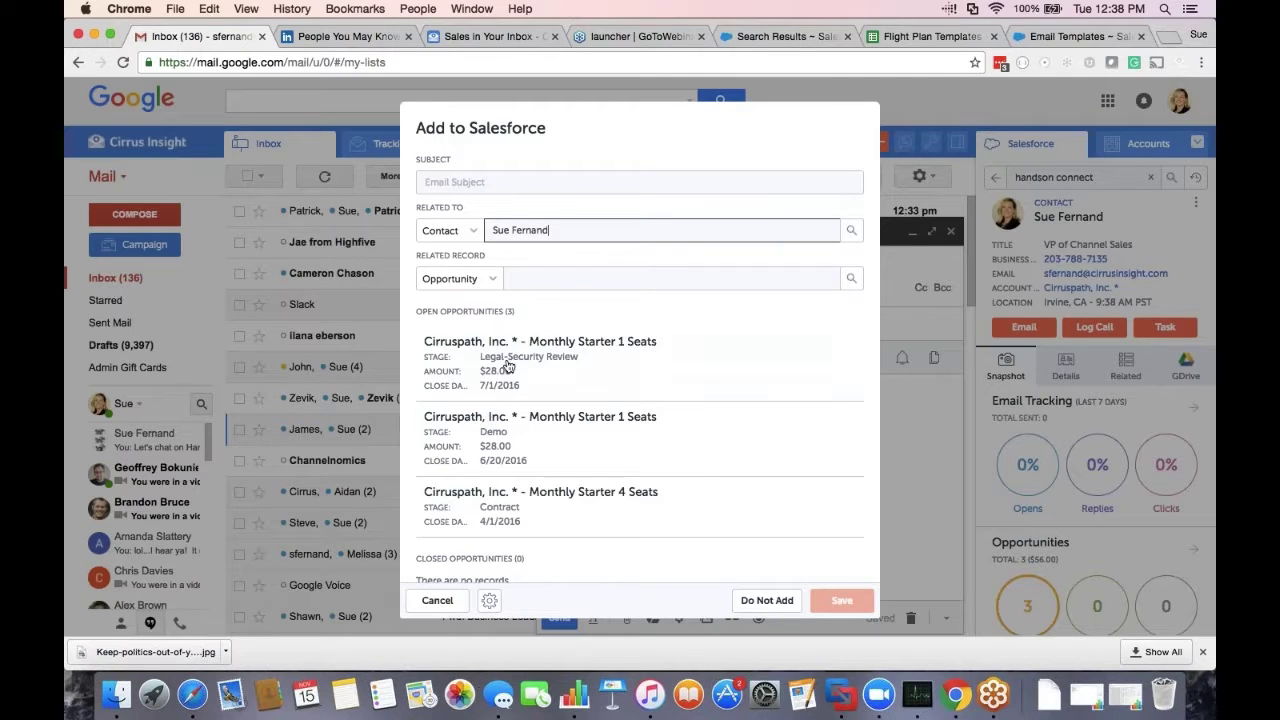
{"action": "left_click", "coordinate": [477, 236]}
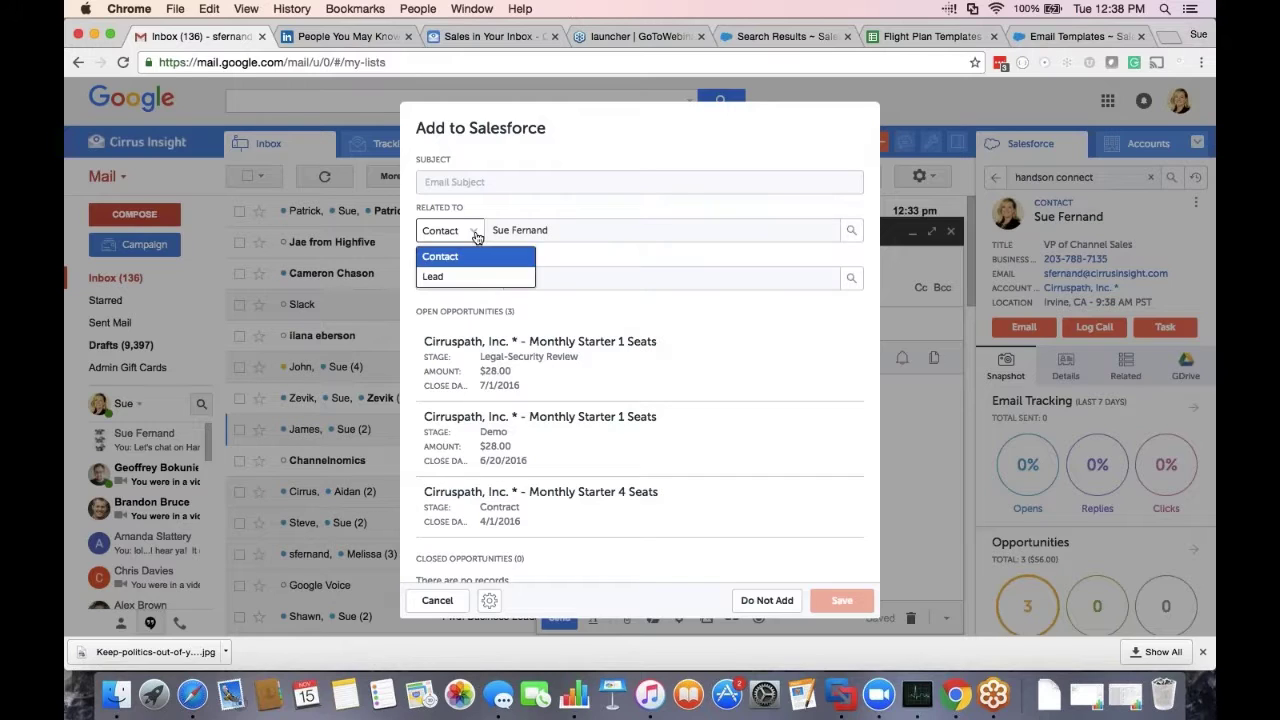
{"action": "left_click", "coordinate": [477, 236]}
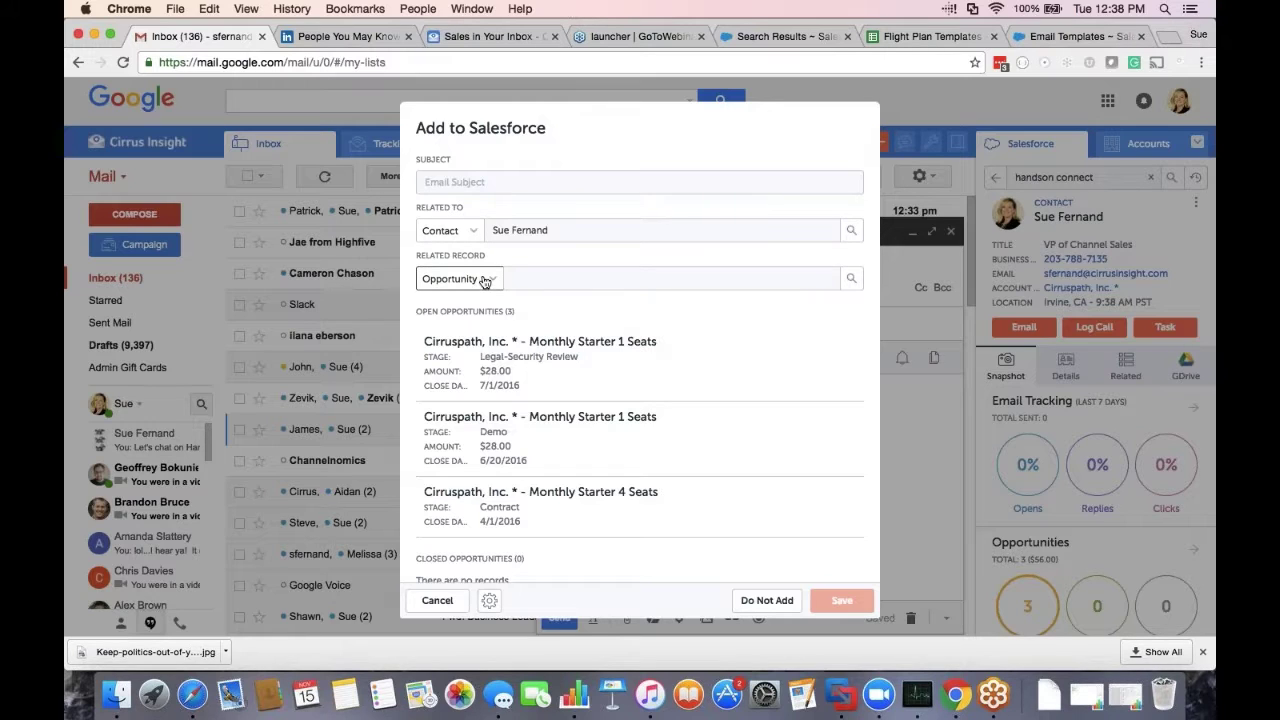
{"action": "left_click", "coordinate": [484, 281]}
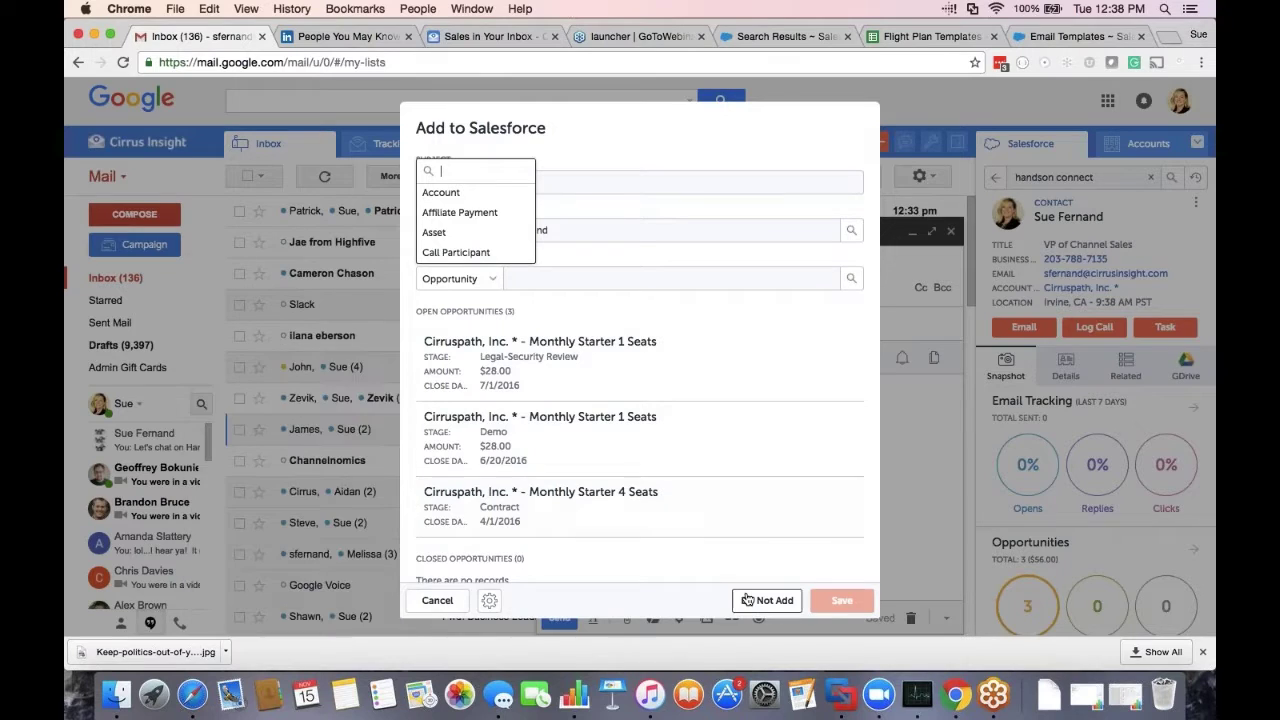
{"action": "left_click", "coordinate": [436, 602]}
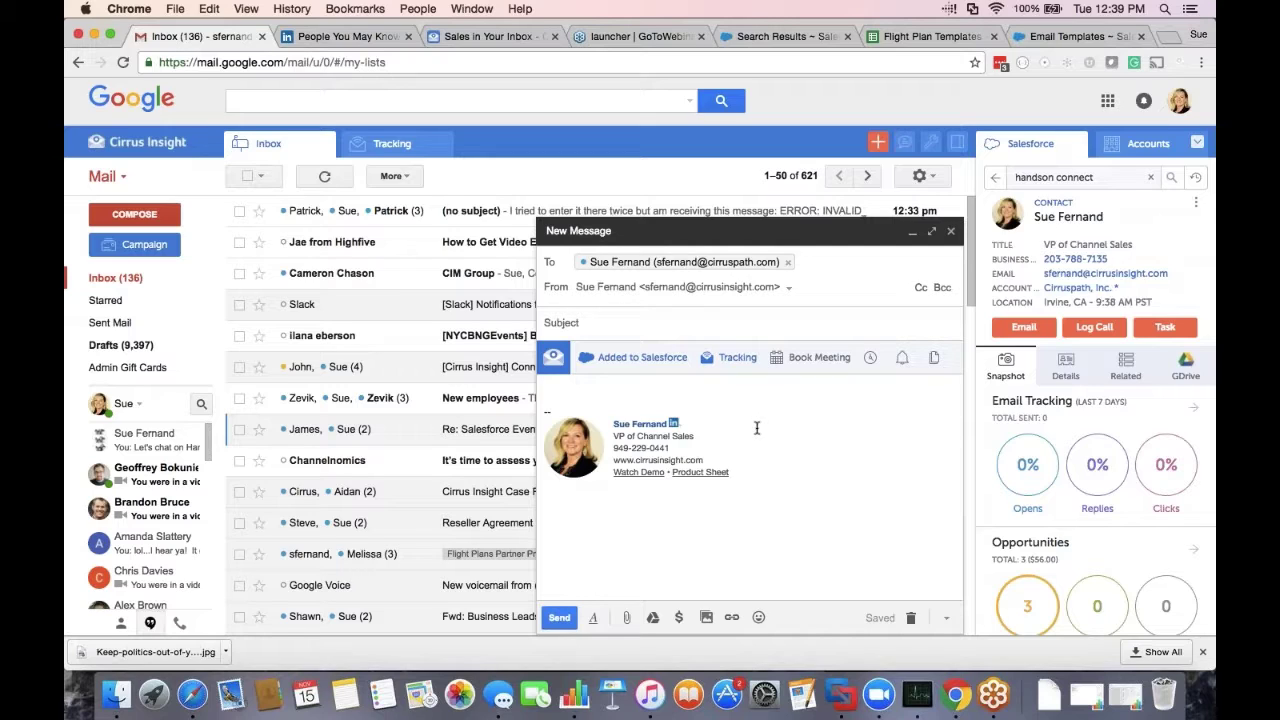
Insert 30-minute meeting times into the email for Wed 11/16 at 5:15 pm and Thu 11/17 at 12:45, 1:30 and 4:30 pm
{"action": "left_click", "coordinate": [820, 358]}
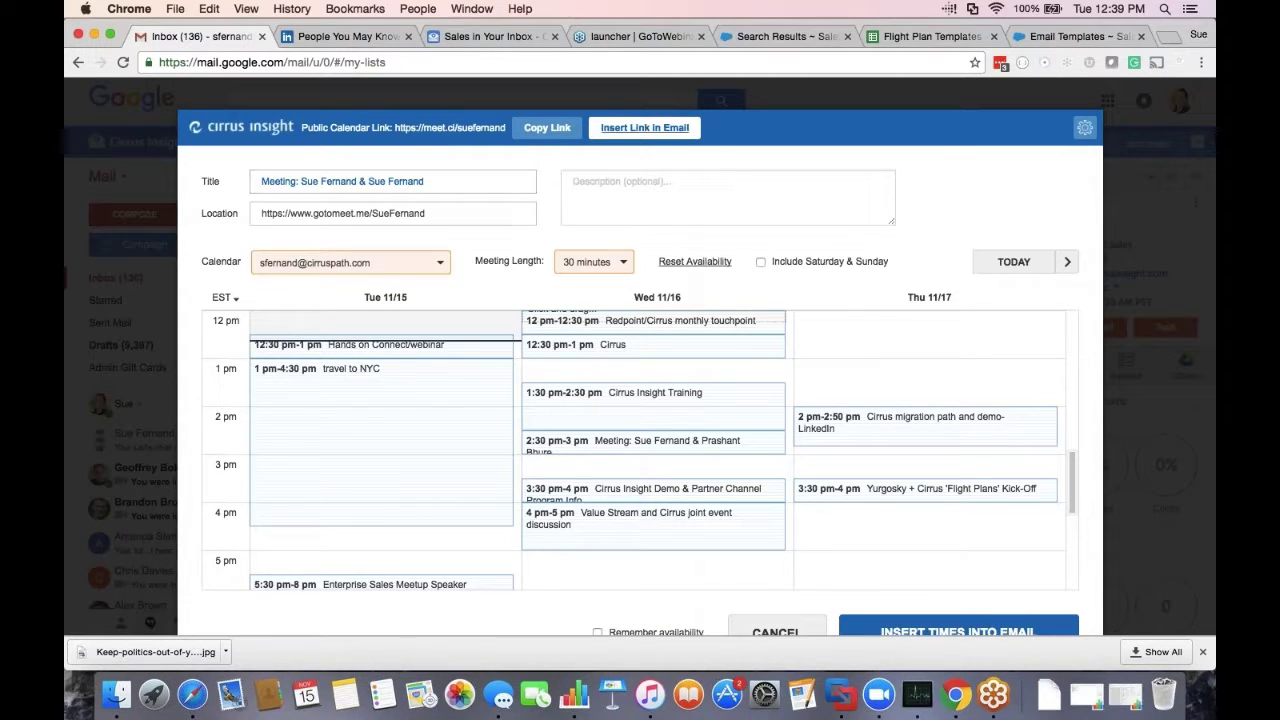
{"action": "left_click", "coordinate": [465, 183]}
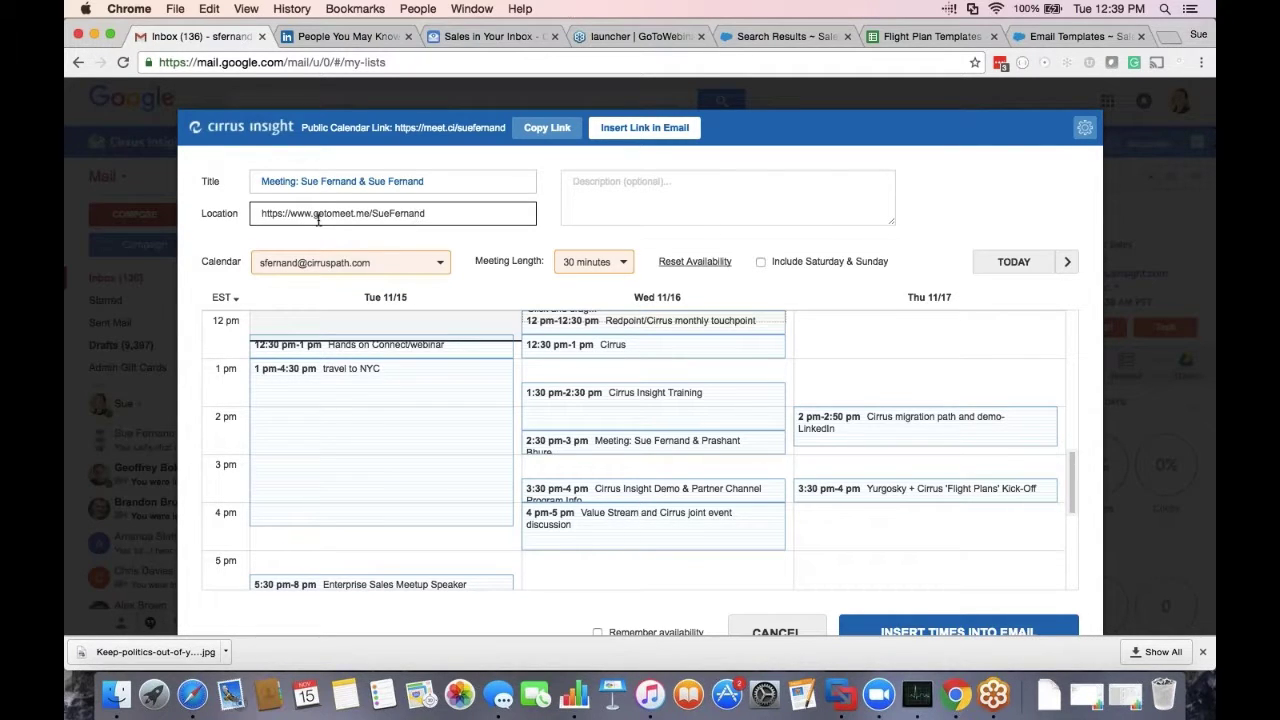
{"action": "left_click", "coordinate": [880, 358]}
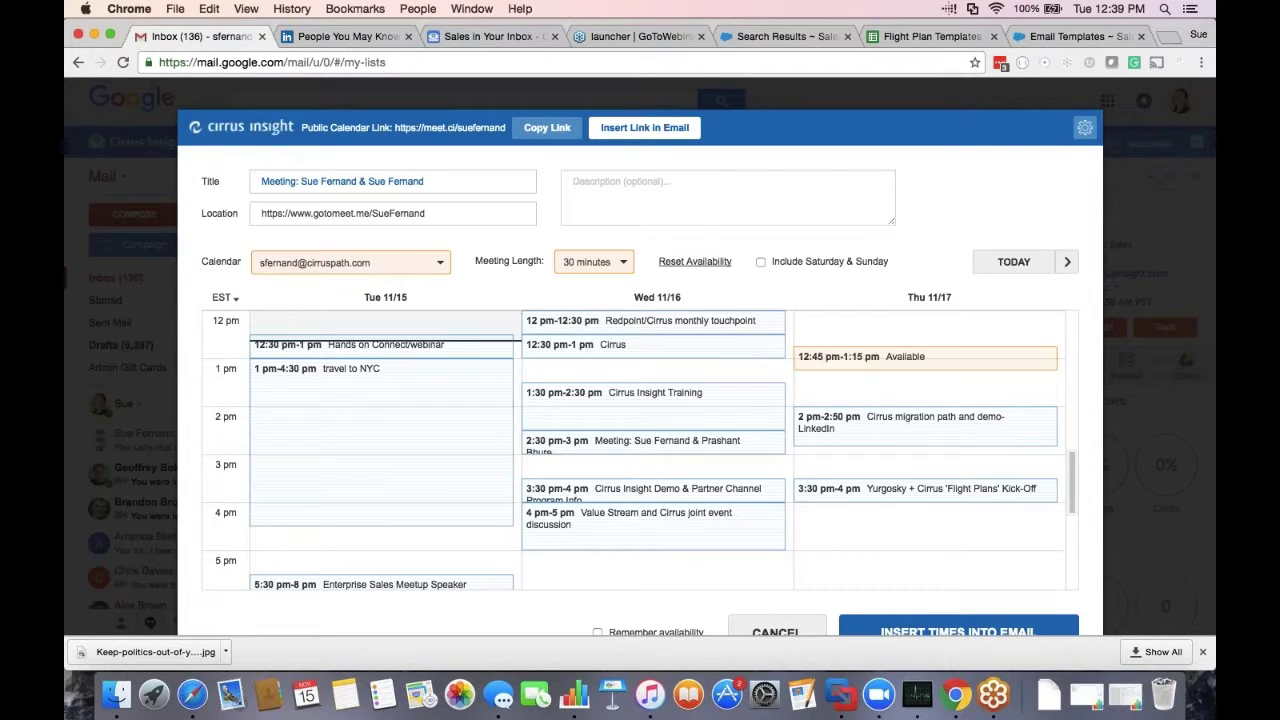
{"action": "left_click", "coordinate": [880, 393]}
{"action": "left_click", "coordinate": [900, 537]}
{"action": "left_click", "coordinate": [640, 572]}
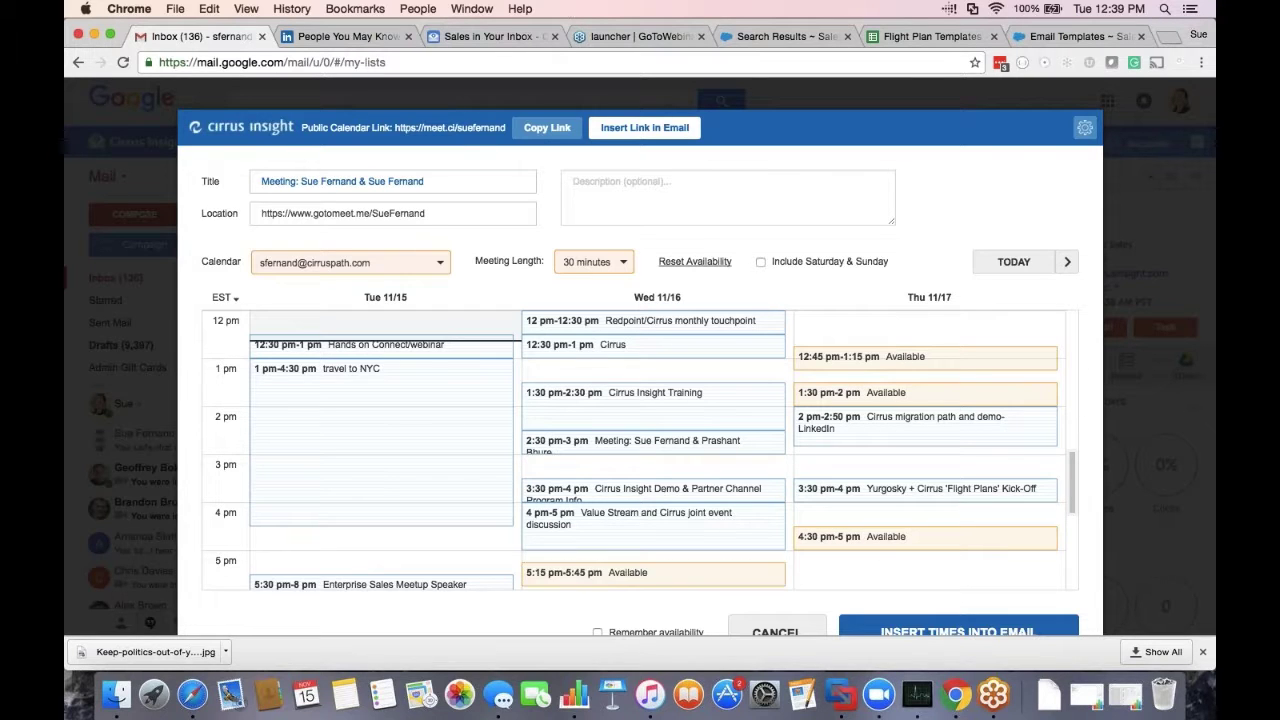
{"action": "left_click", "coordinate": [958, 630]}
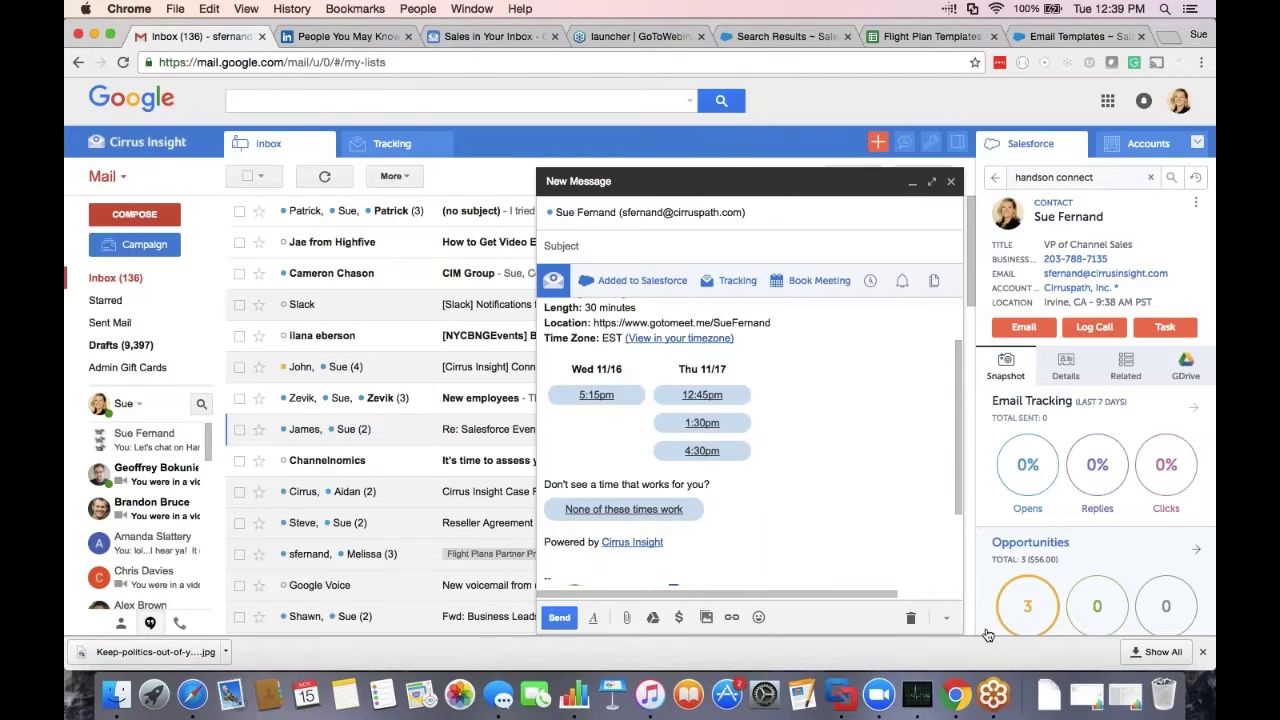
{"action": "scroll", "coordinate": [963, 490], "scroll_direction": "up", "scroll_amount": 3}
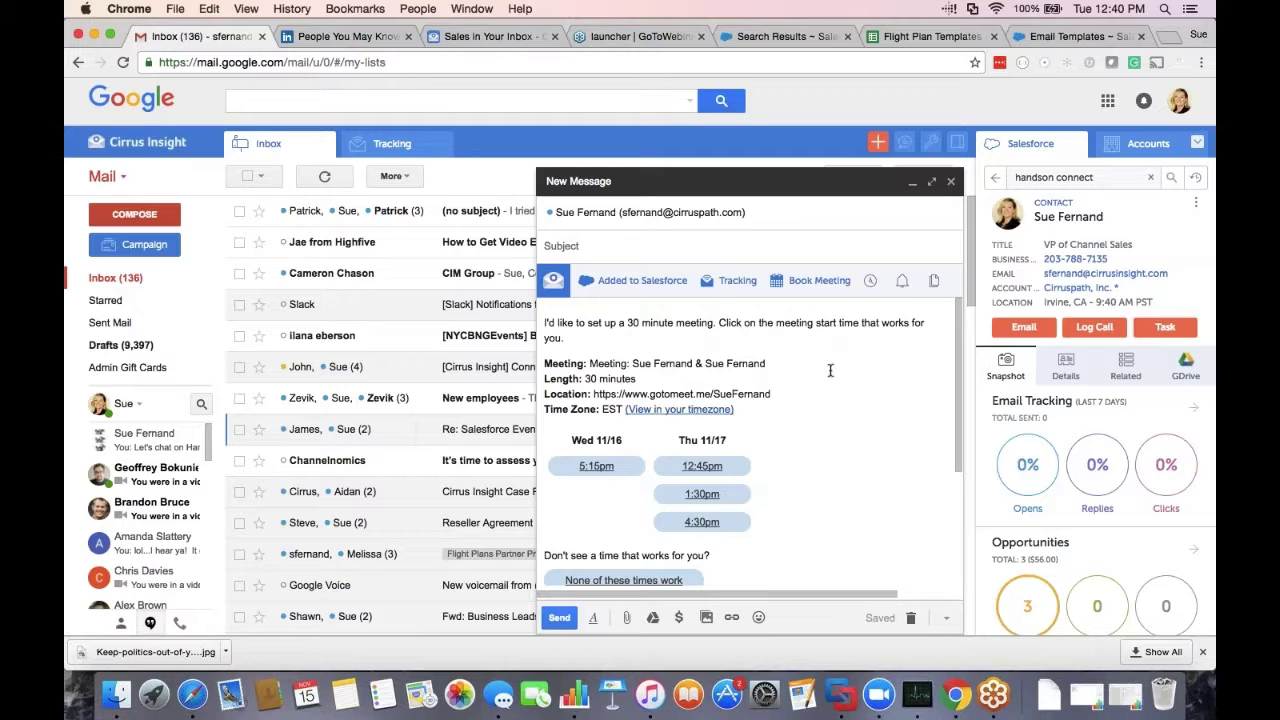
Insert the public calendar link into the email and try scheduling it to send on 11/17/2016 at 12:00 AM
{"action": "left_click", "coordinate": [819, 282]}
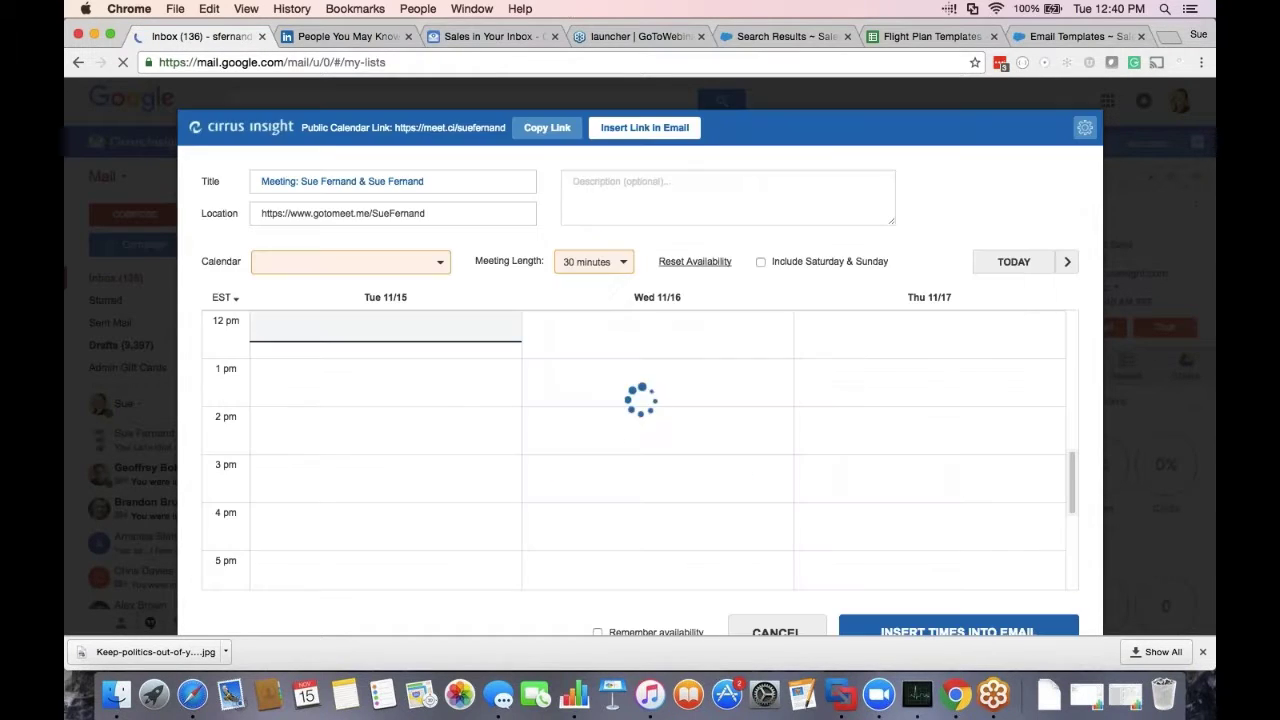
{"action": "left_click", "coordinate": [660, 127]}
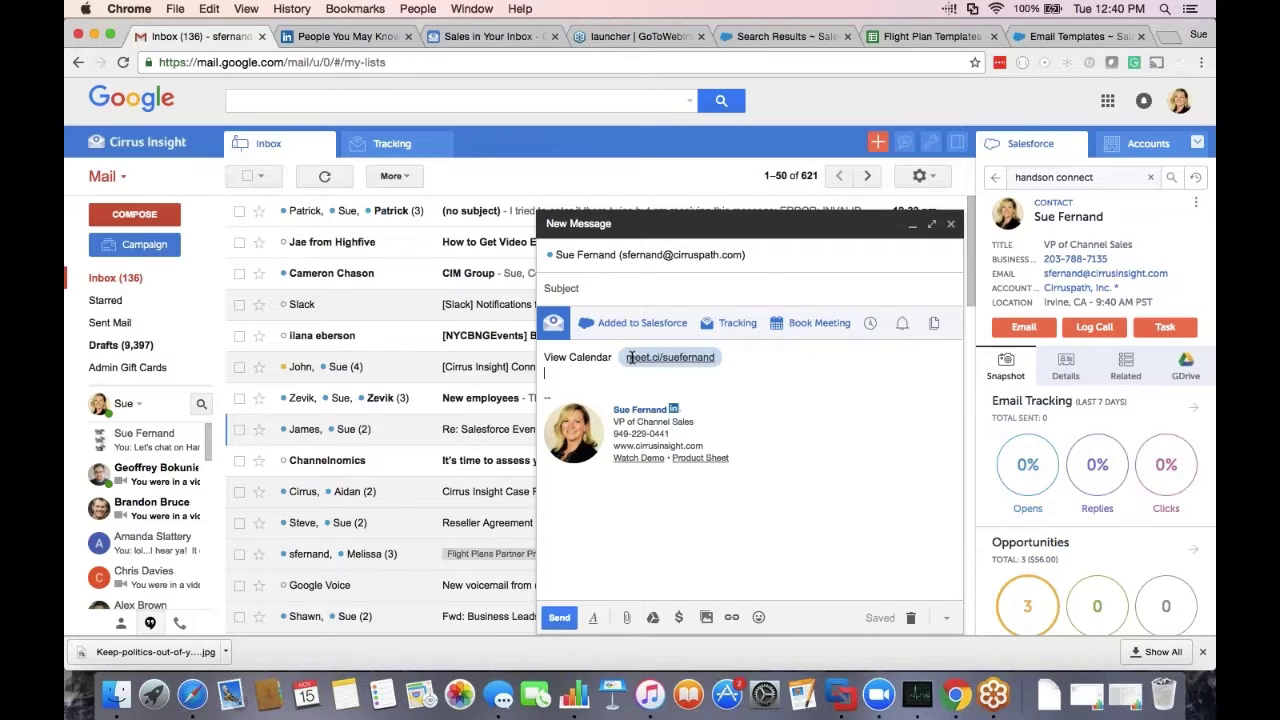
{"action": "left_click", "coordinate": [870, 325]}
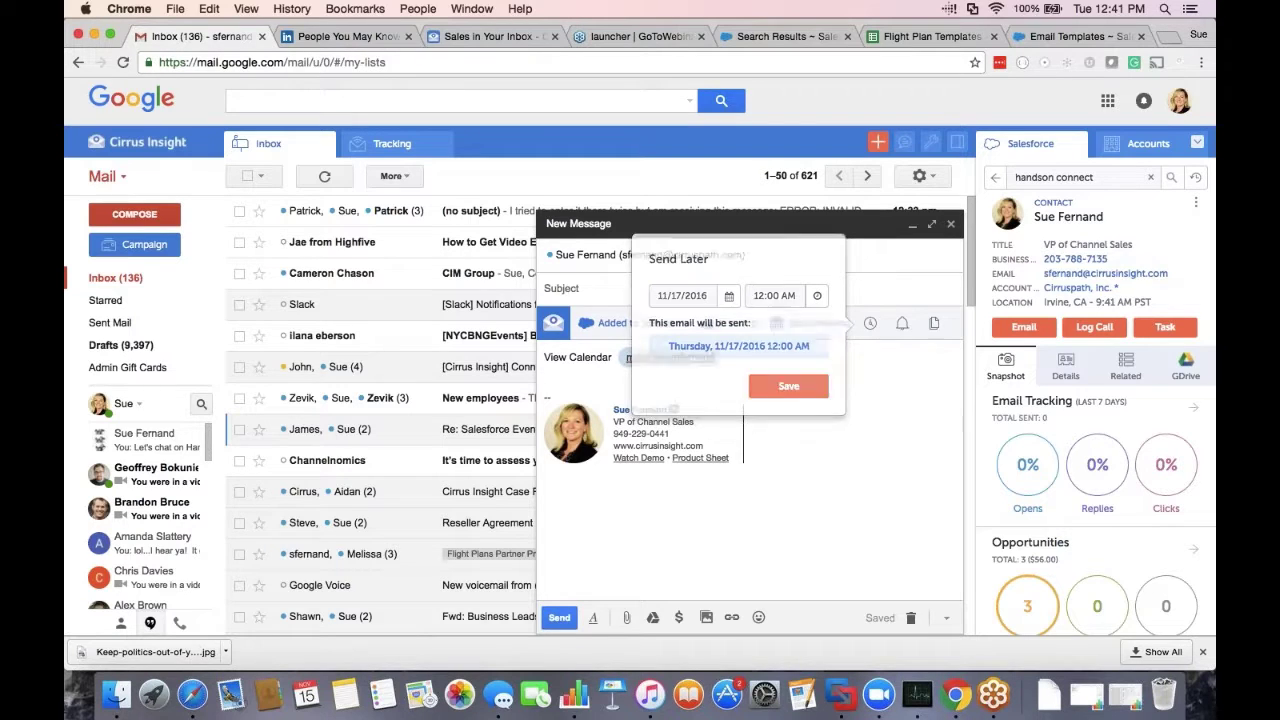
{"action": "left_click", "coordinate": [788, 386]}
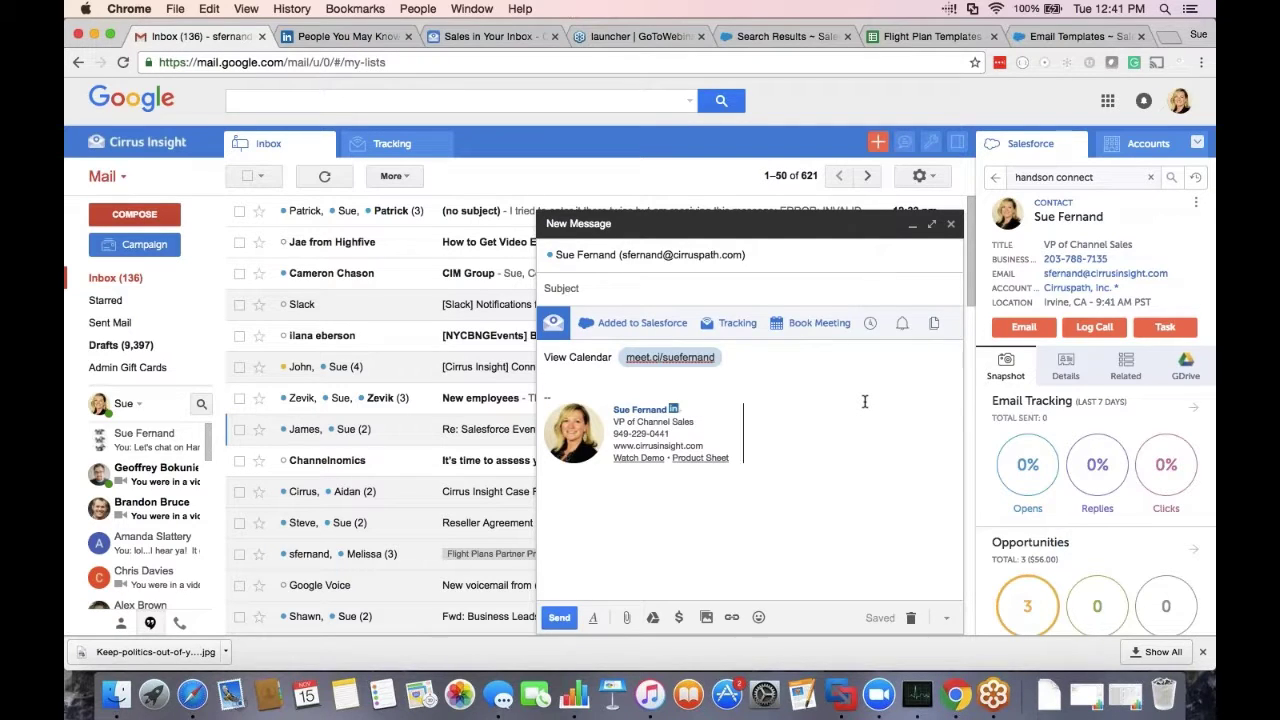
Save a follow-up reminder for the email at a specific time with the note "get a meeting booked"
{"action": "left_click", "coordinate": [903, 326]}
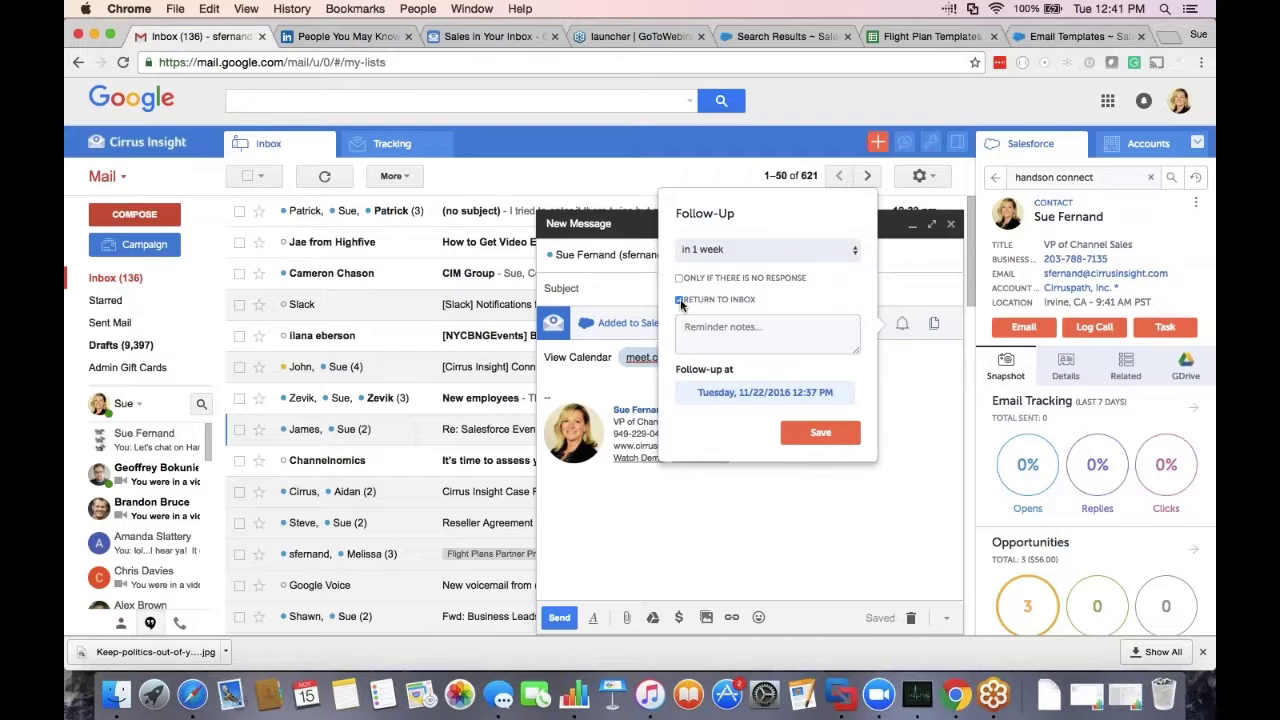
{"action": "left_click", "coordinate": [690, 330]}
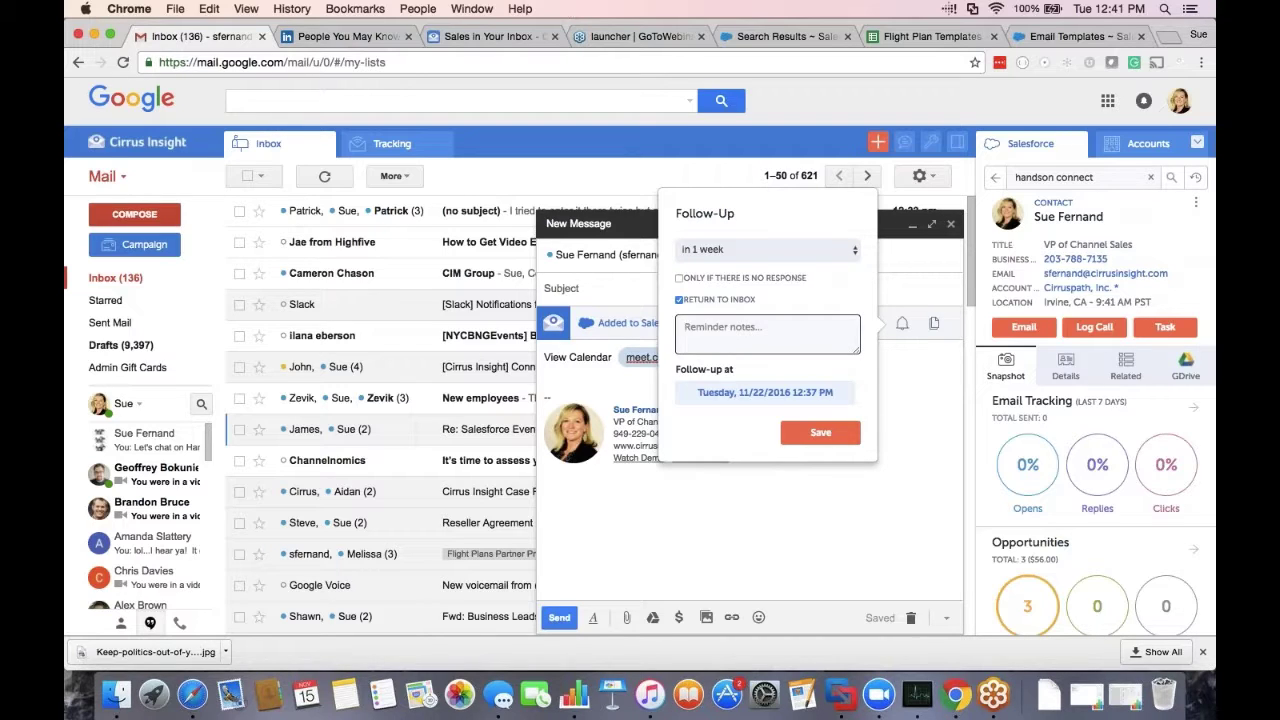
{"action": "type", "text": "get a meeting booked"}
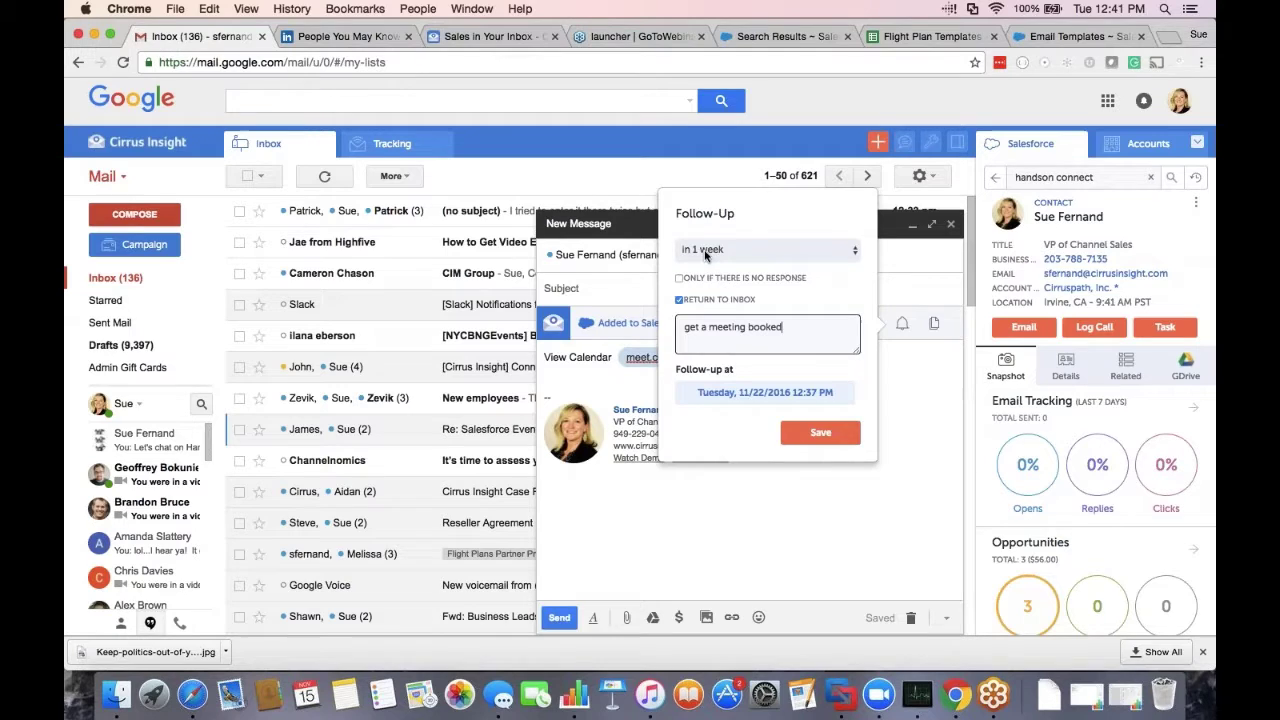
{"action": "left_click", "coordinate": [706, 252]}
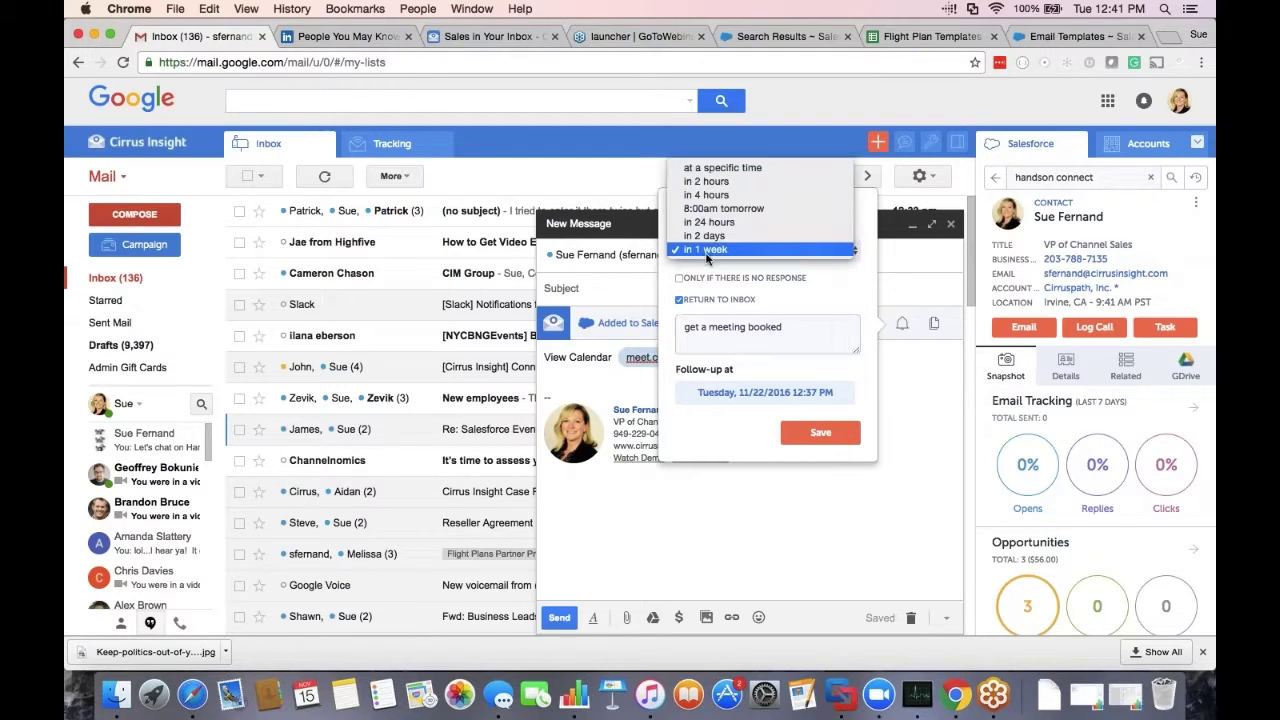
{"action": "left_click", "coordinate": [706, 168]}
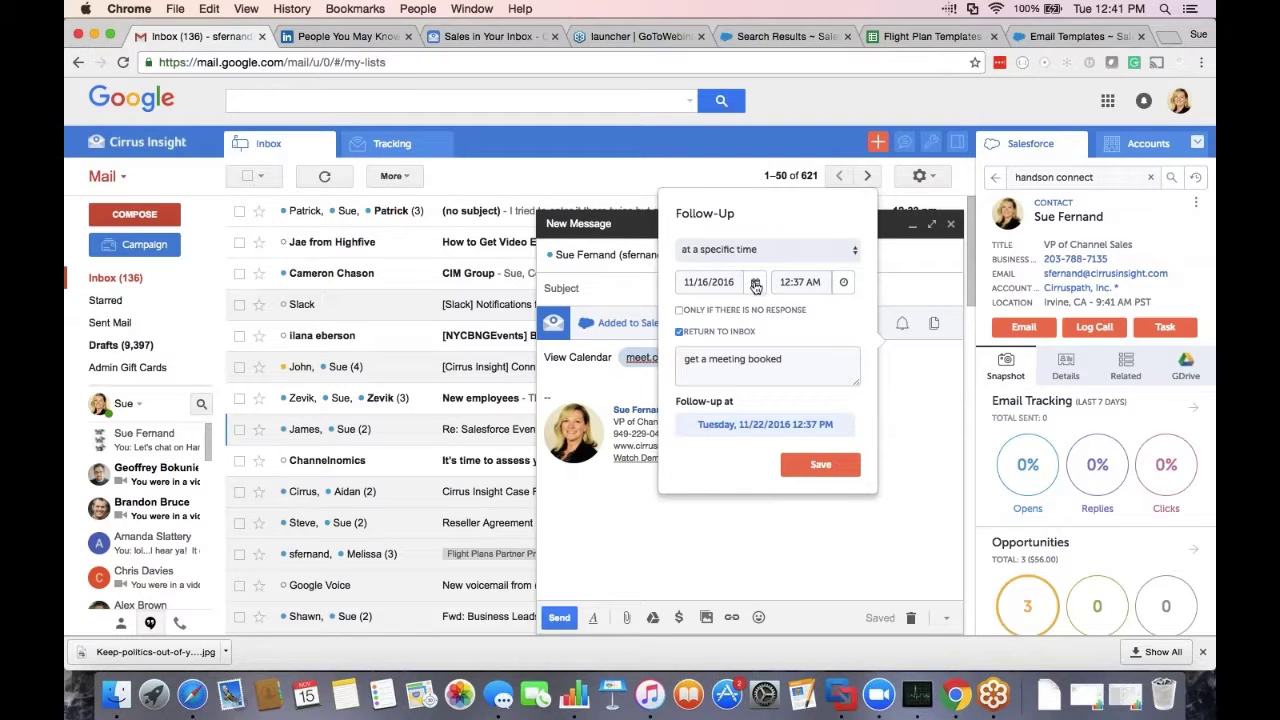
{"action": "left_click", "coordinate": [755, 284]}
{"action": "left_click", "coordinate": [794, 410]}
{"action": "left_click", "coordinate": [834, 474]}
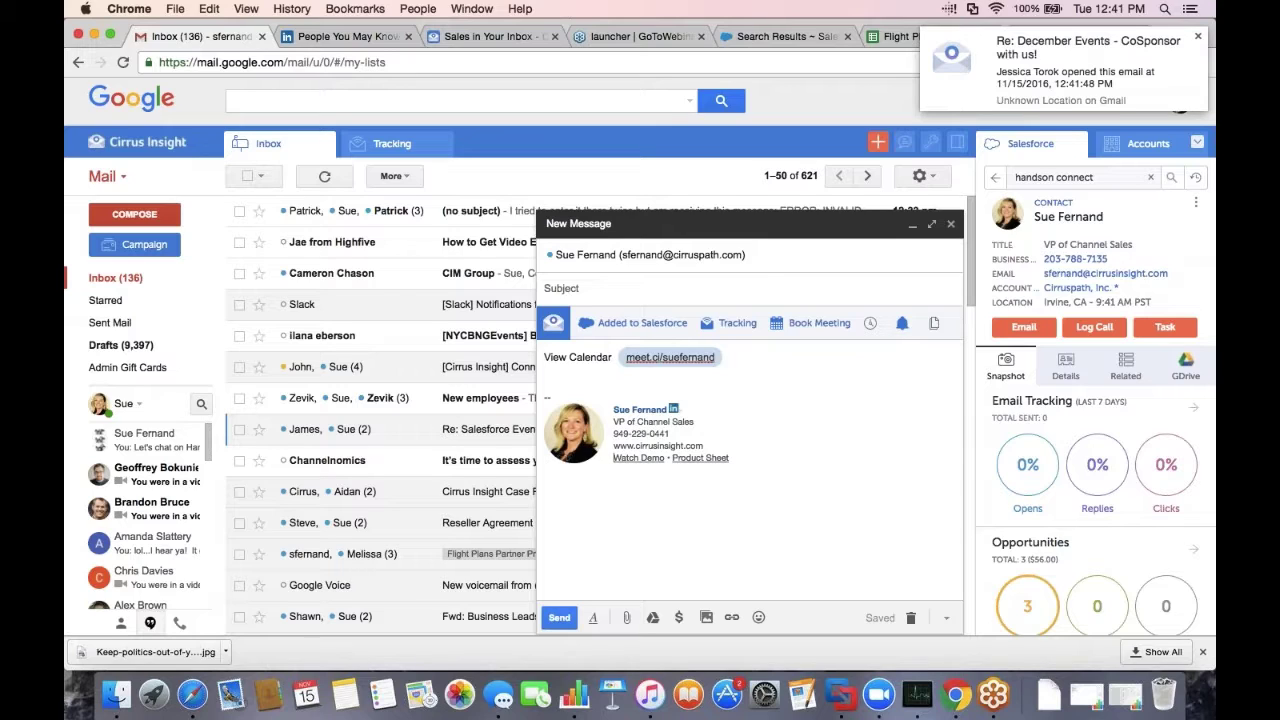
Insert the Boston Admin Group template from My Personal Email Templates into the email, merged with the recipient's contact record
{"action": "left_click", "coordinate": [934, 327]}
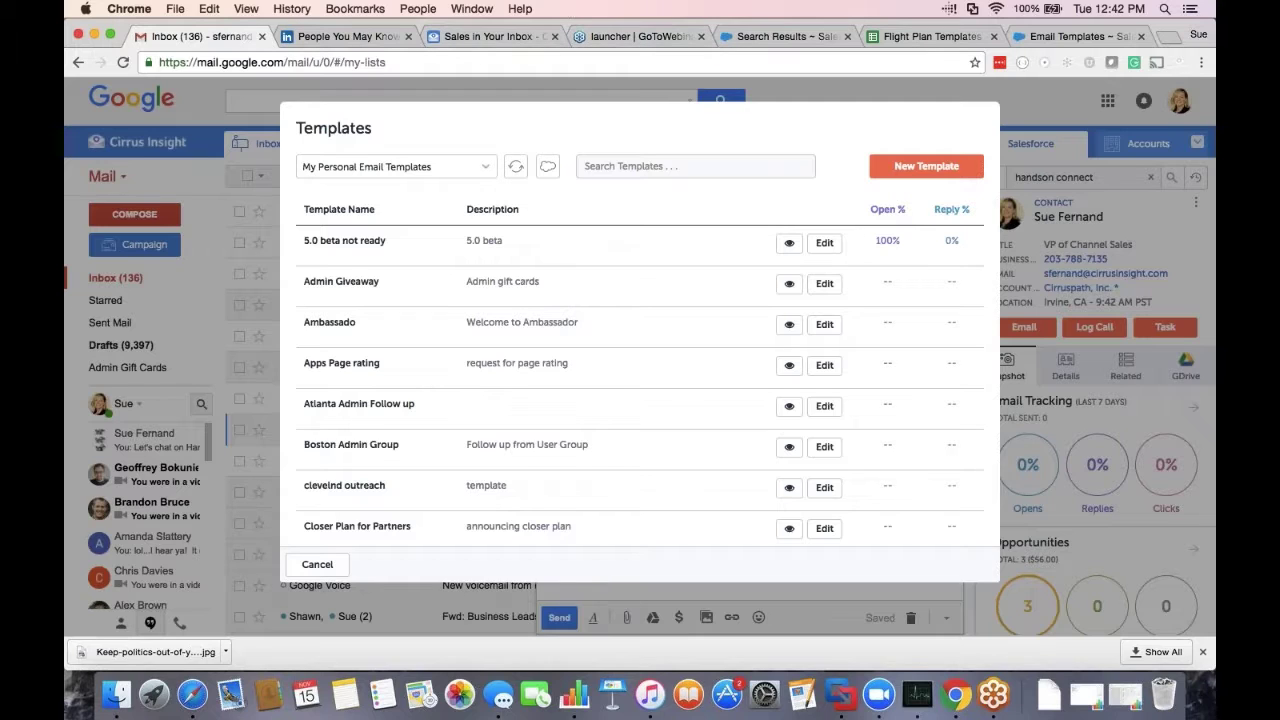
{"action": "left_click", "coordinate": [487, 173]}
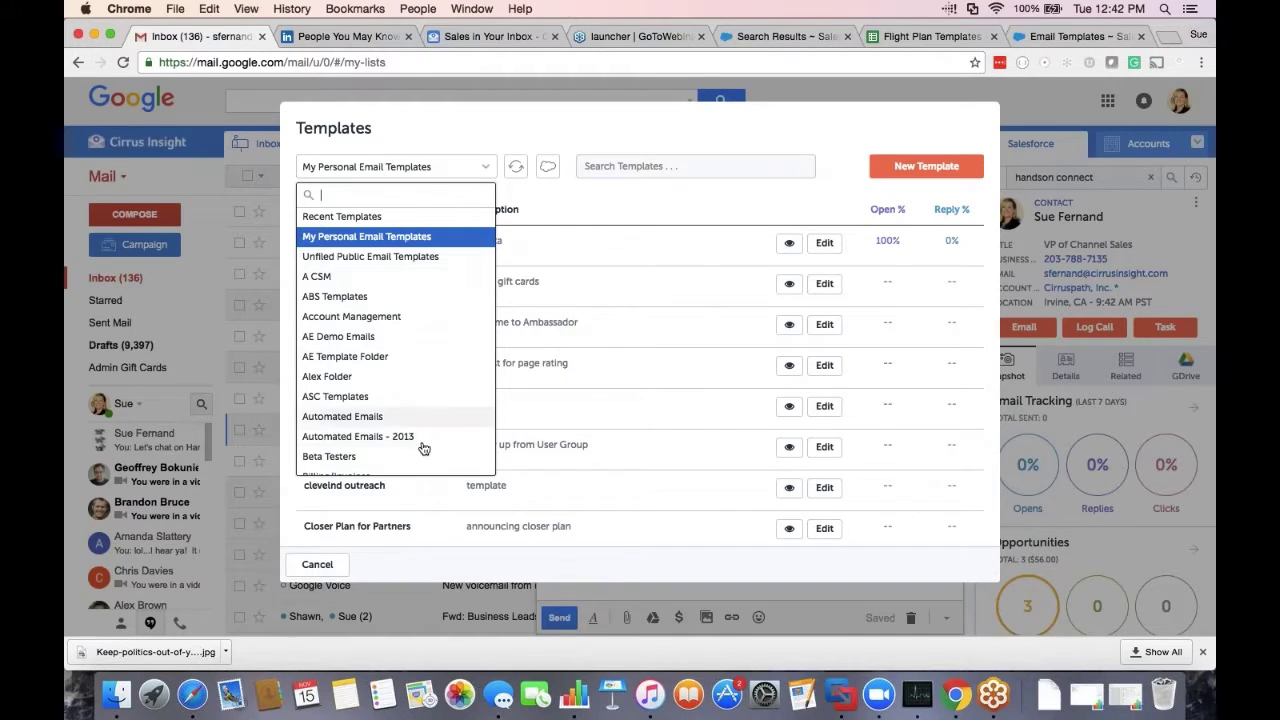
{"action": "left_click", "coordinate": [413, 240]}
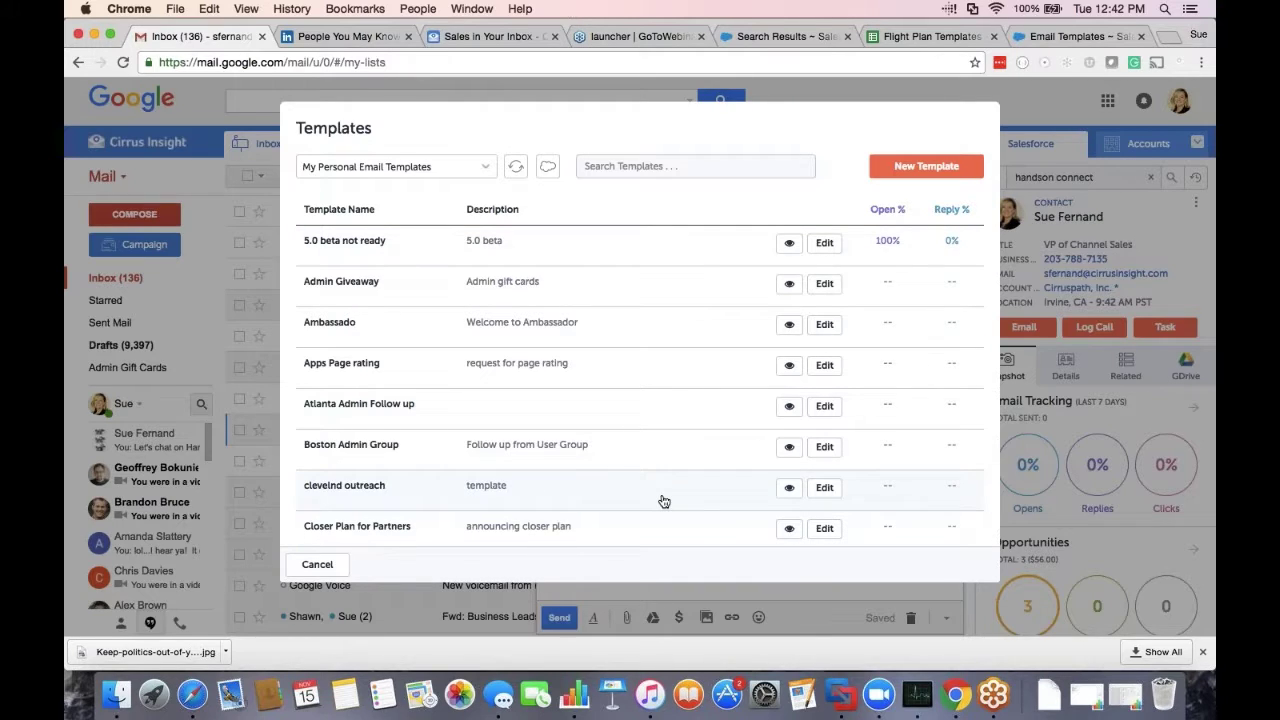
{"action": "left_click", "coordinate": [407, 460]}
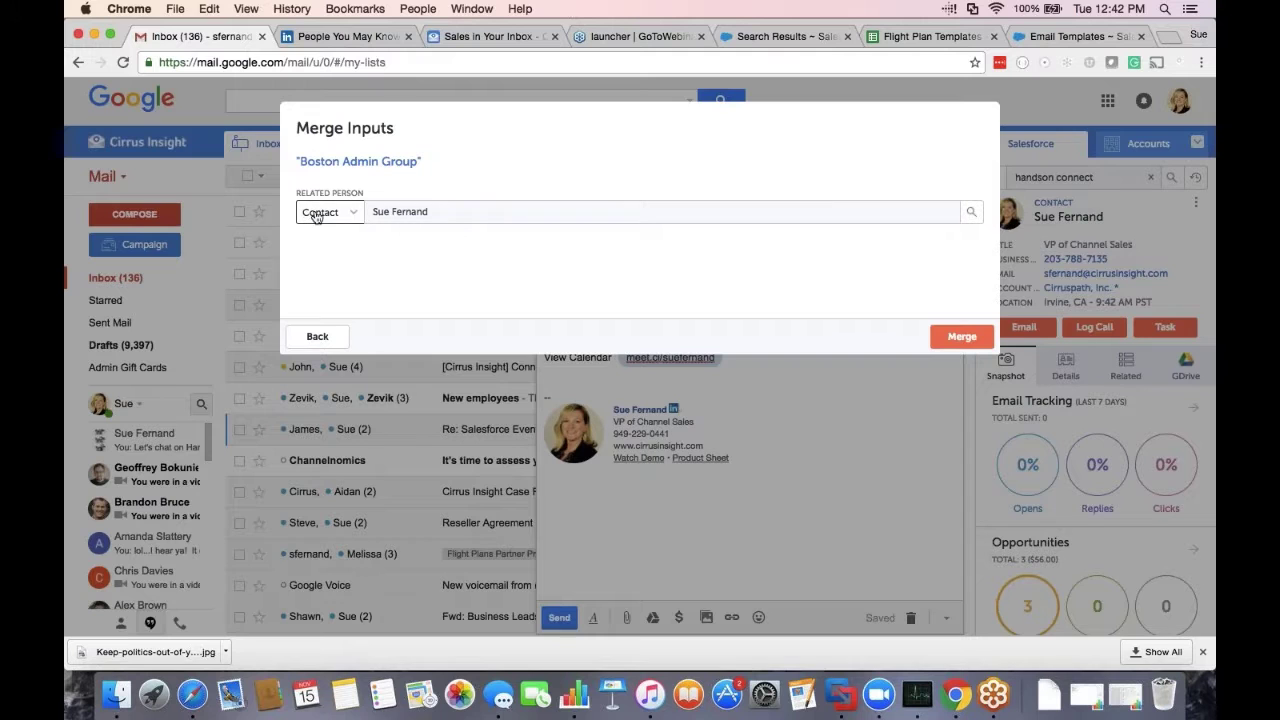
{"action": "left_click", "coordinate": [950, 335]}
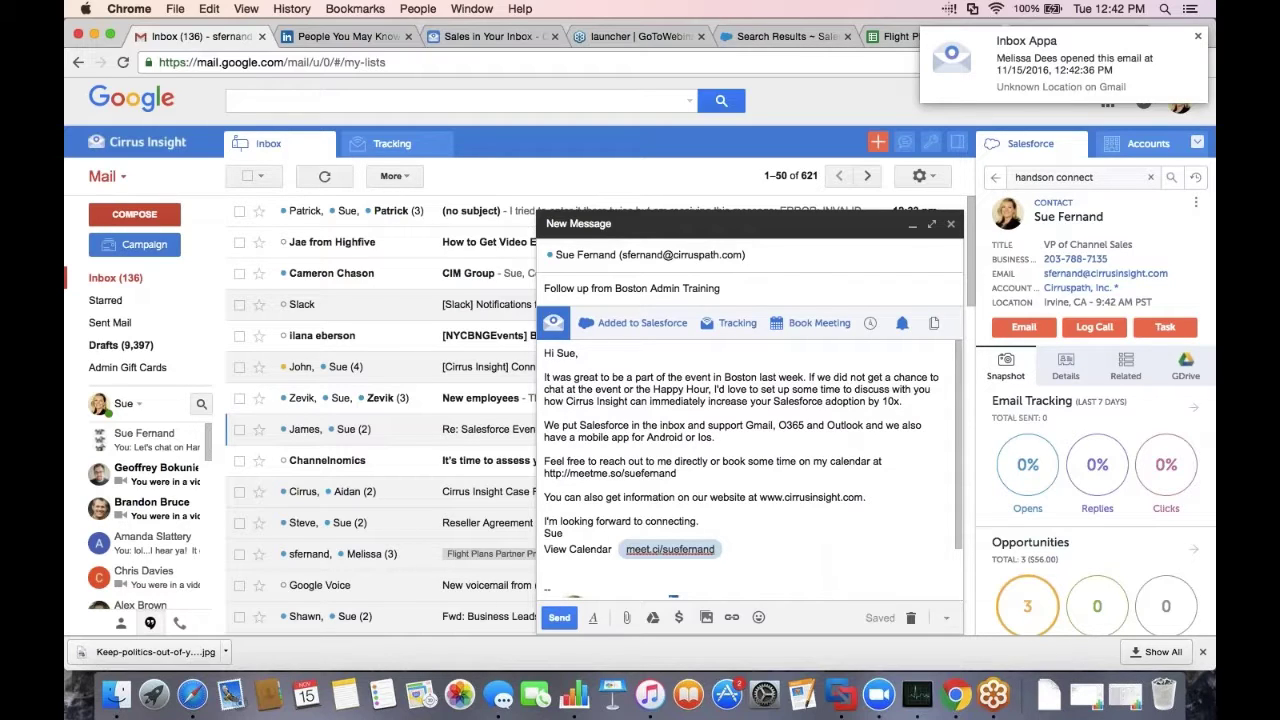
Start a new email template with the subject "test" and begin inserting a Salesforce merge field into its body
{"action": "left_click", "coordinate": [934, 323]}
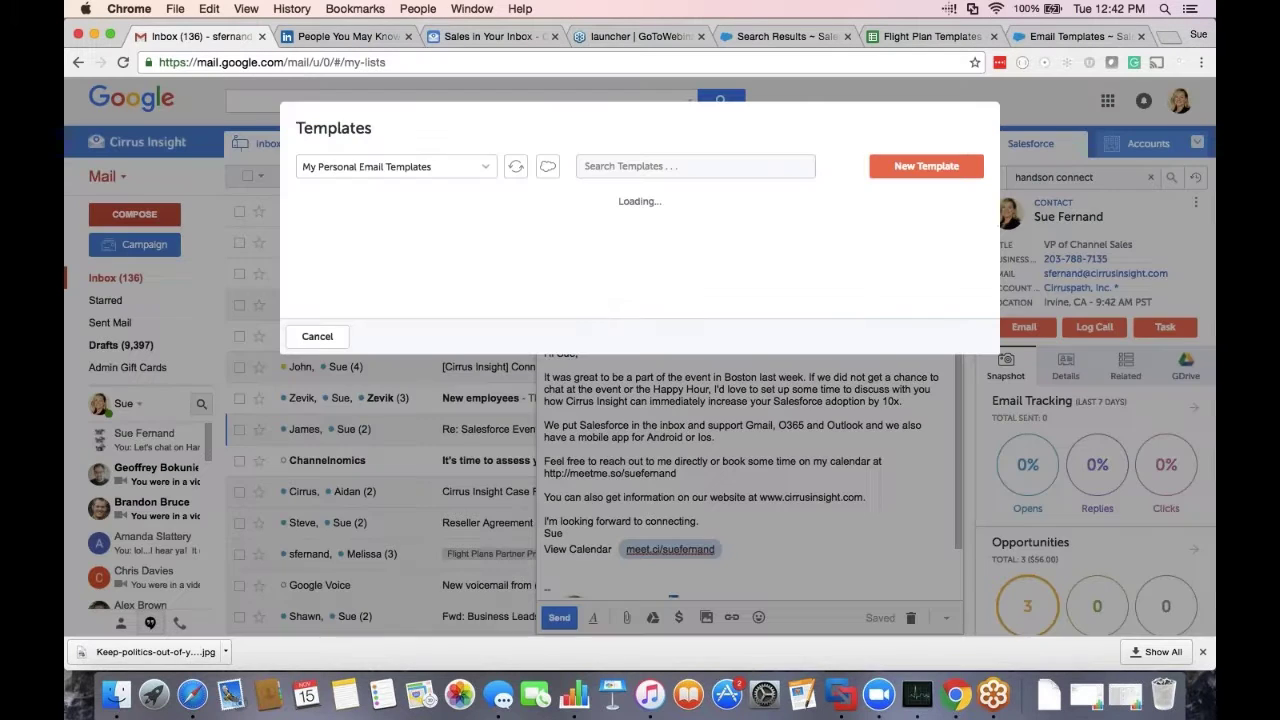
{"action": "left_click", "coordinate": [930, 167]}
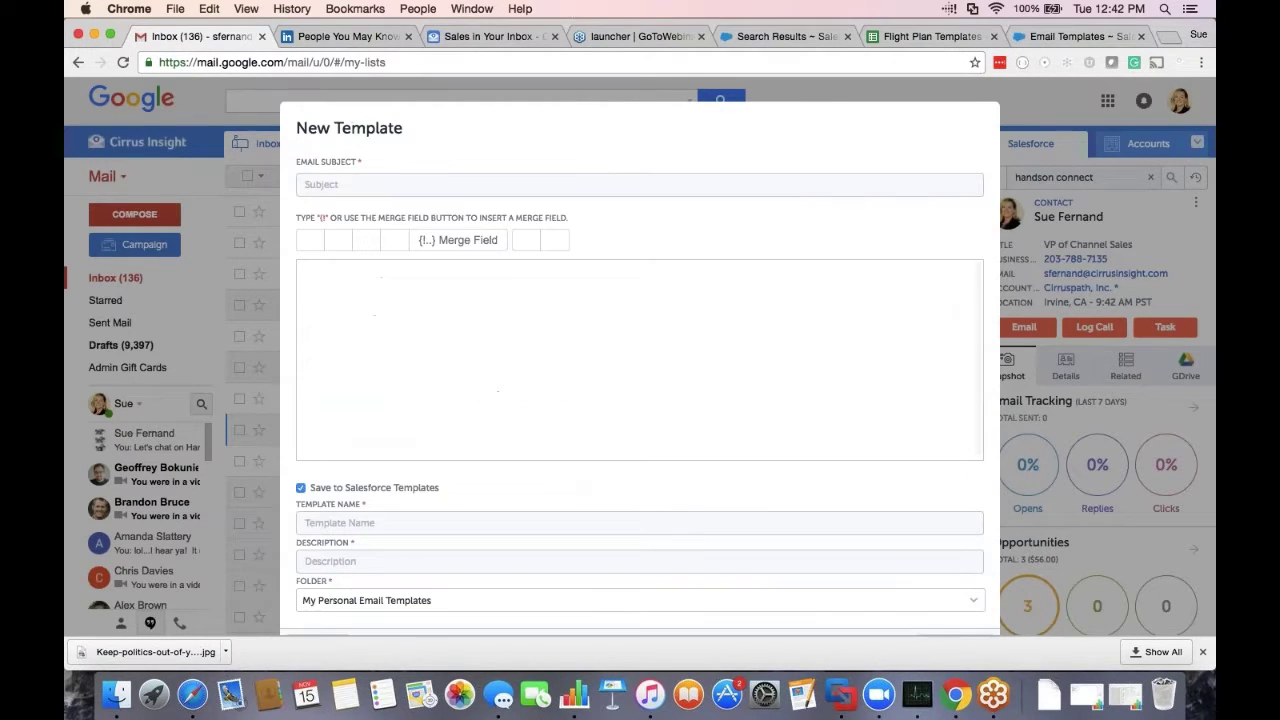
{"action": "left_click", "coordinate": [675, 186]}
{"action": "type", "text": "test"}
{"action": "left_click", "coordinate": [500, 286]}
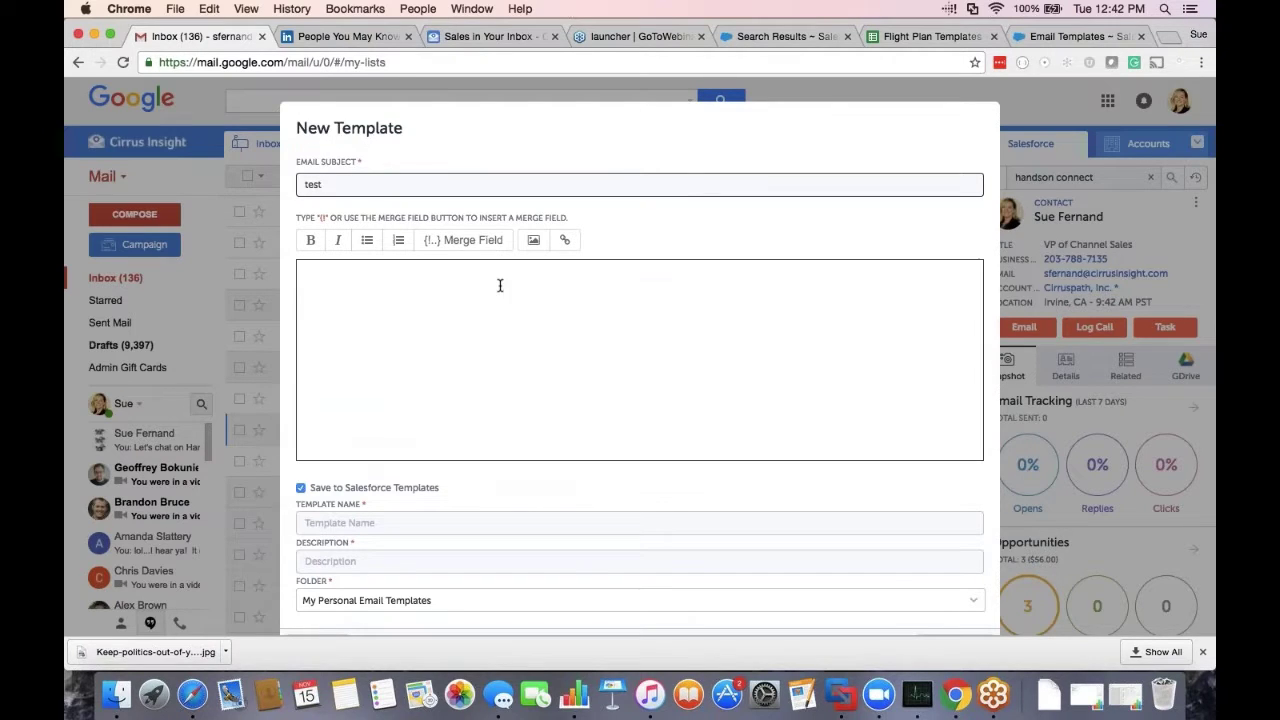
{"action": "left_click", "coordinate": [500, 244]}
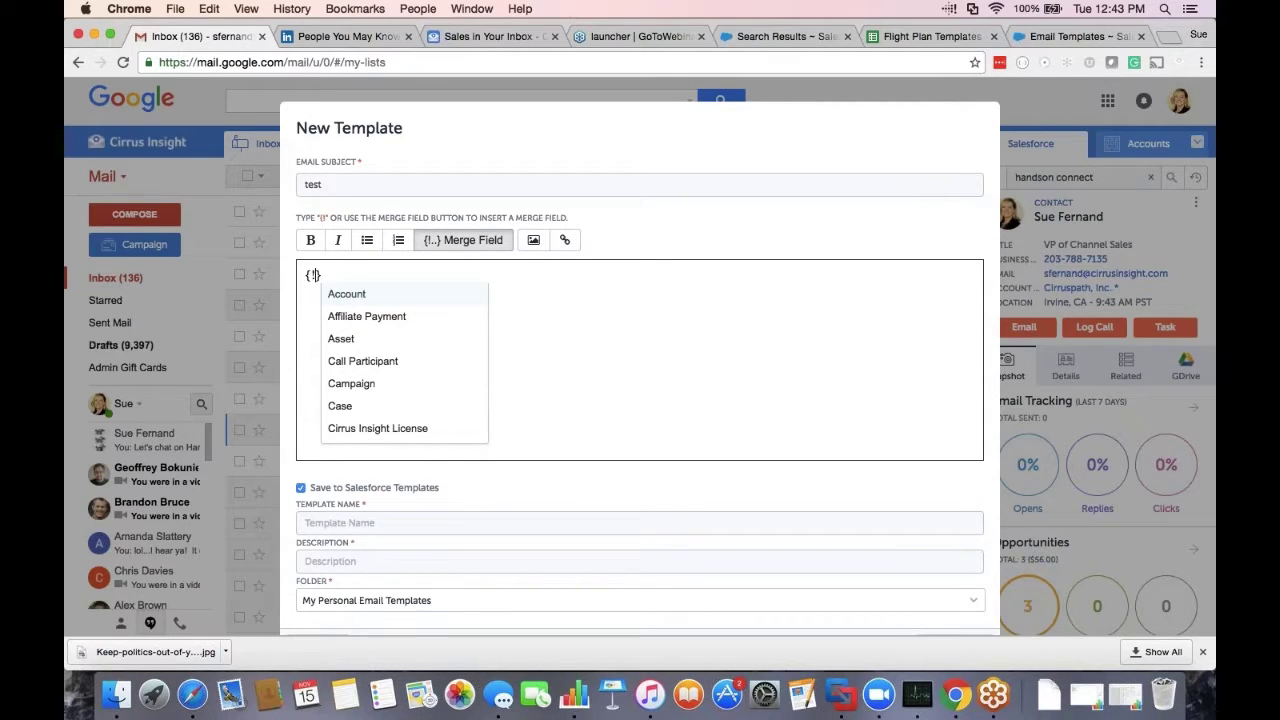
Abandon the new template without saving it and return from the templates list to the email draft
{"action": "left_click", "coordinate": [996, 608]}
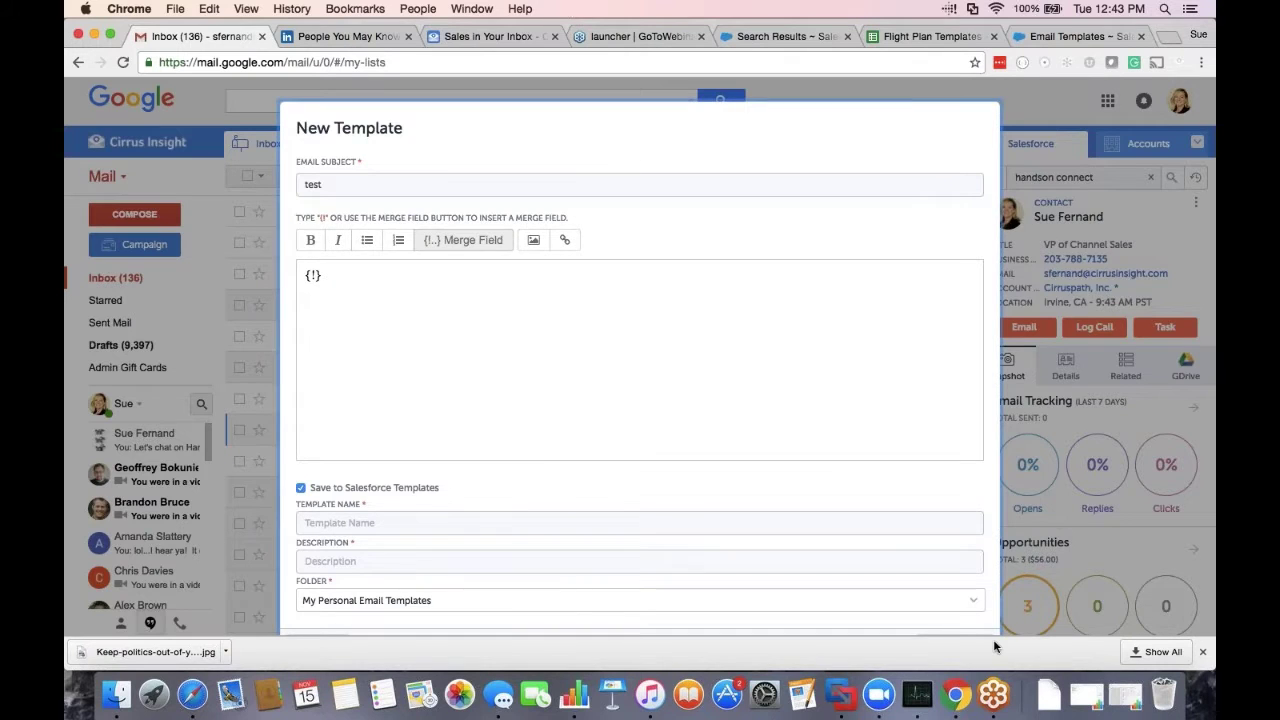
{"action": "key", "text": "super+a"}
{"action": "scroll", "coordinate": [640, 500], "scroll_direction": "down", "scroll_amount": 1}
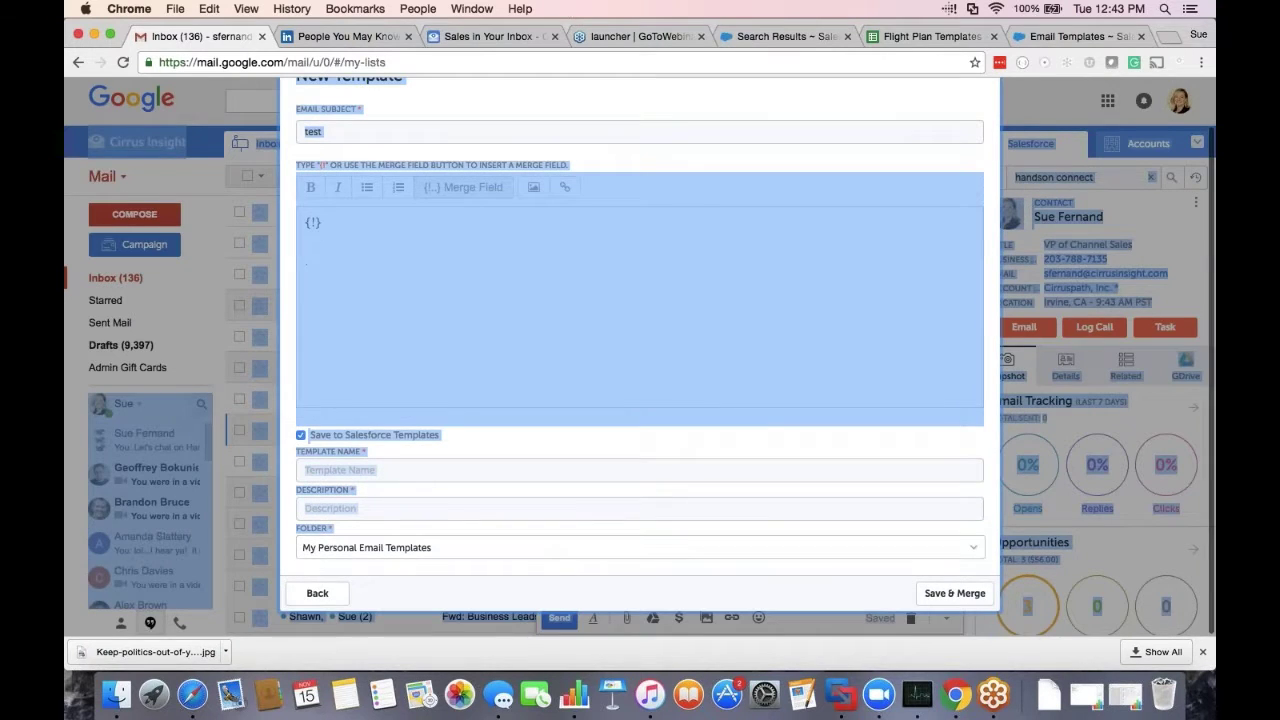
{"action": "left_click", "coordinate": [333, 600]}
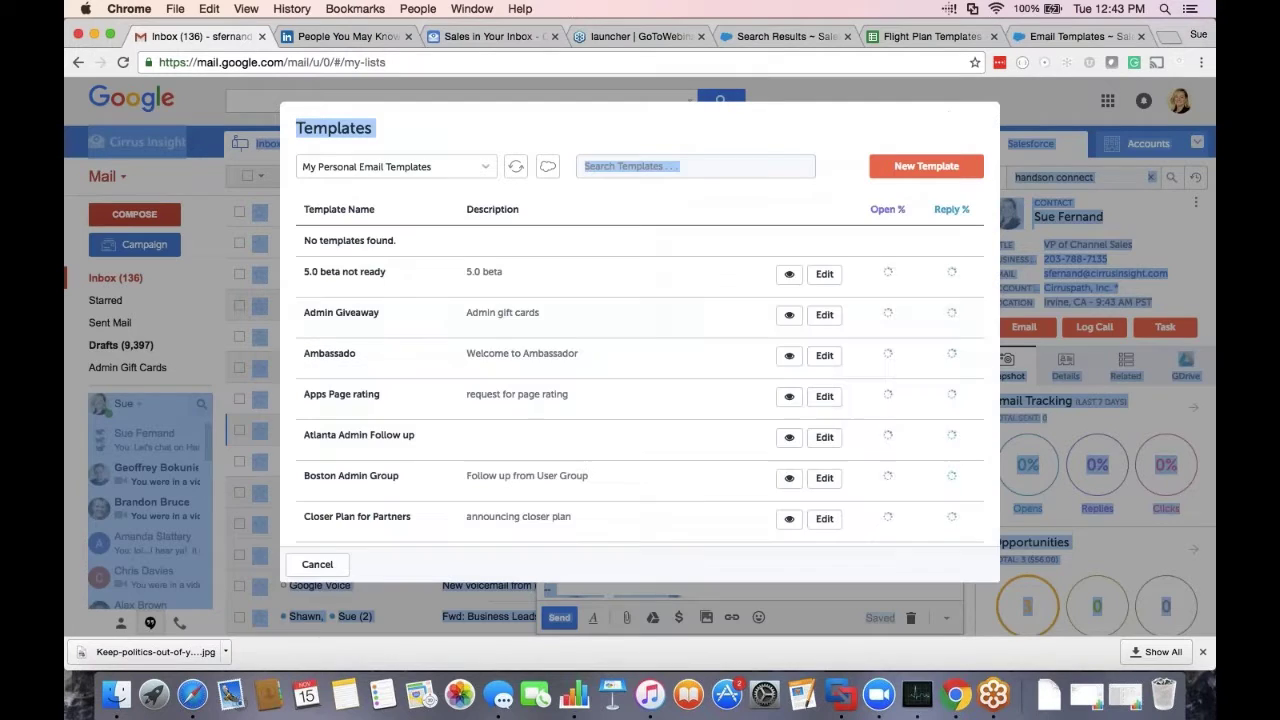
{"action": "scroll", "coordinate": [340, 570], "scroll_direction": "down", "scroll_amount": 1}
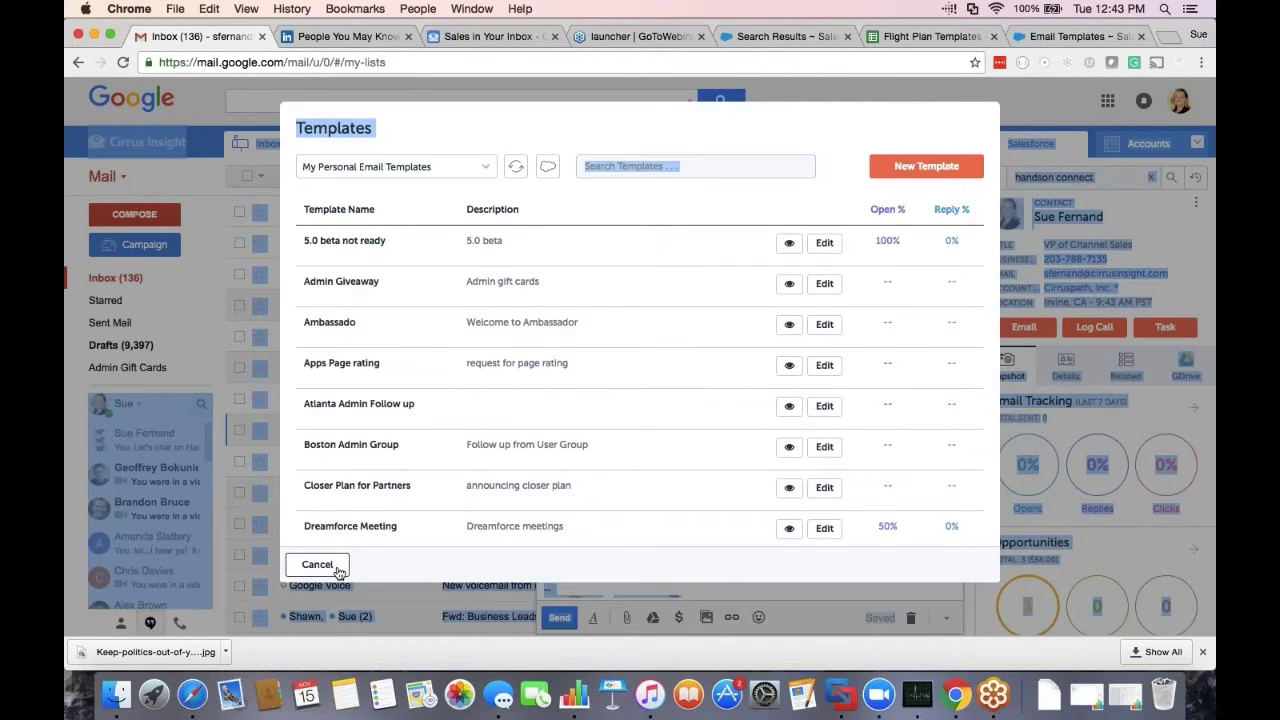
{"action": "left_click", "coordinate": [318, 565]}
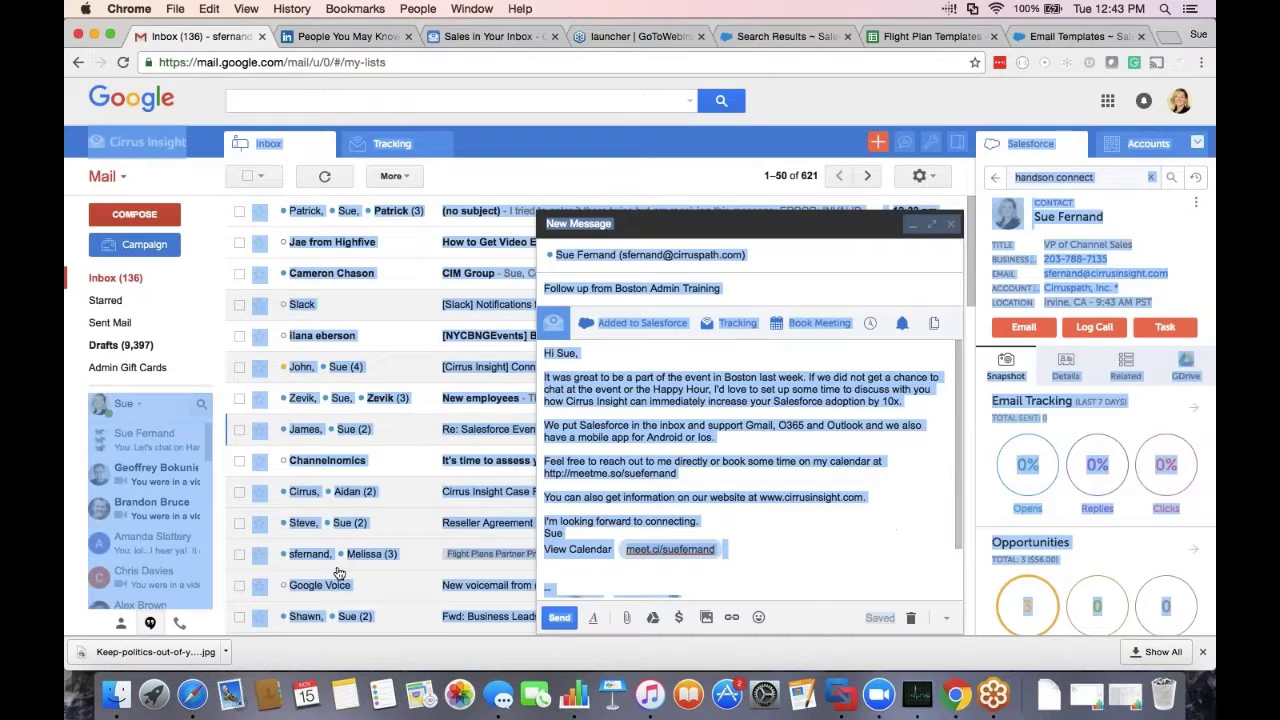
{"action": "left_click", "coordinate": [834, 538]}
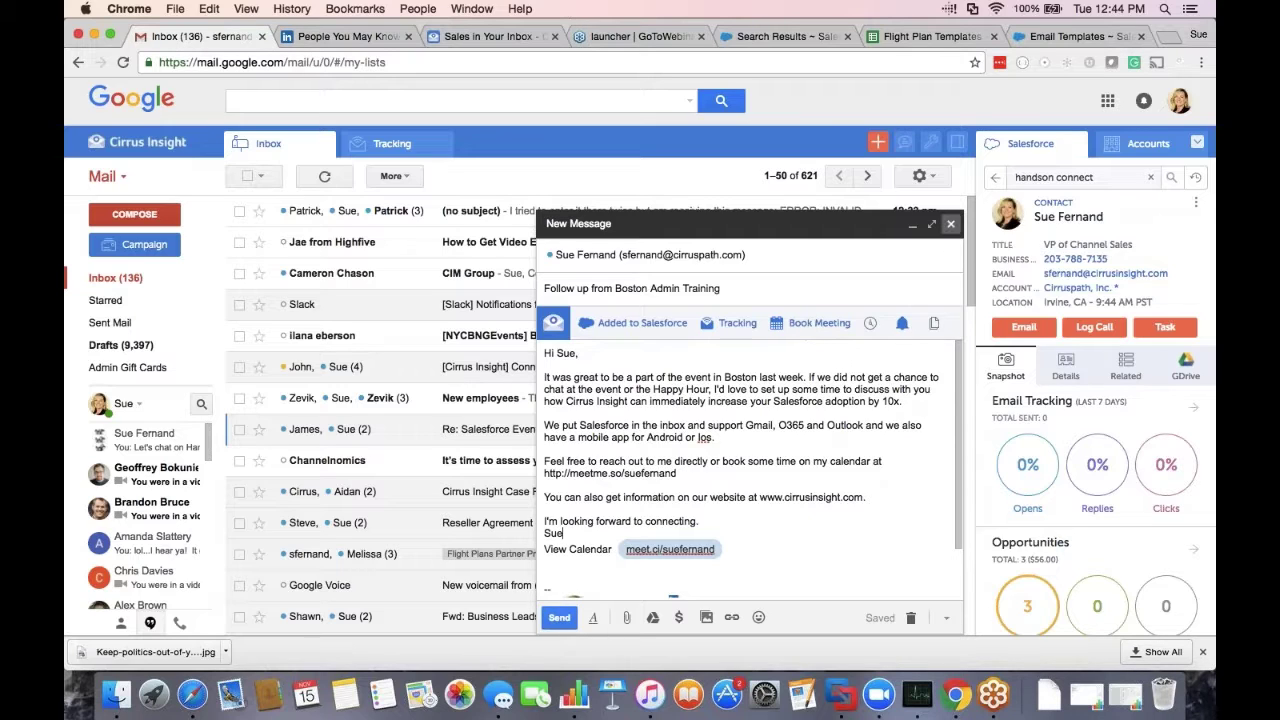
Close the email draft and review the email tracking chart and the list of tracked emails with their opens, replies and clicks
{"action": "left_click", "coordinate": [950, 223]}
{"action": "left_click", "coordinate": [436, 144]}
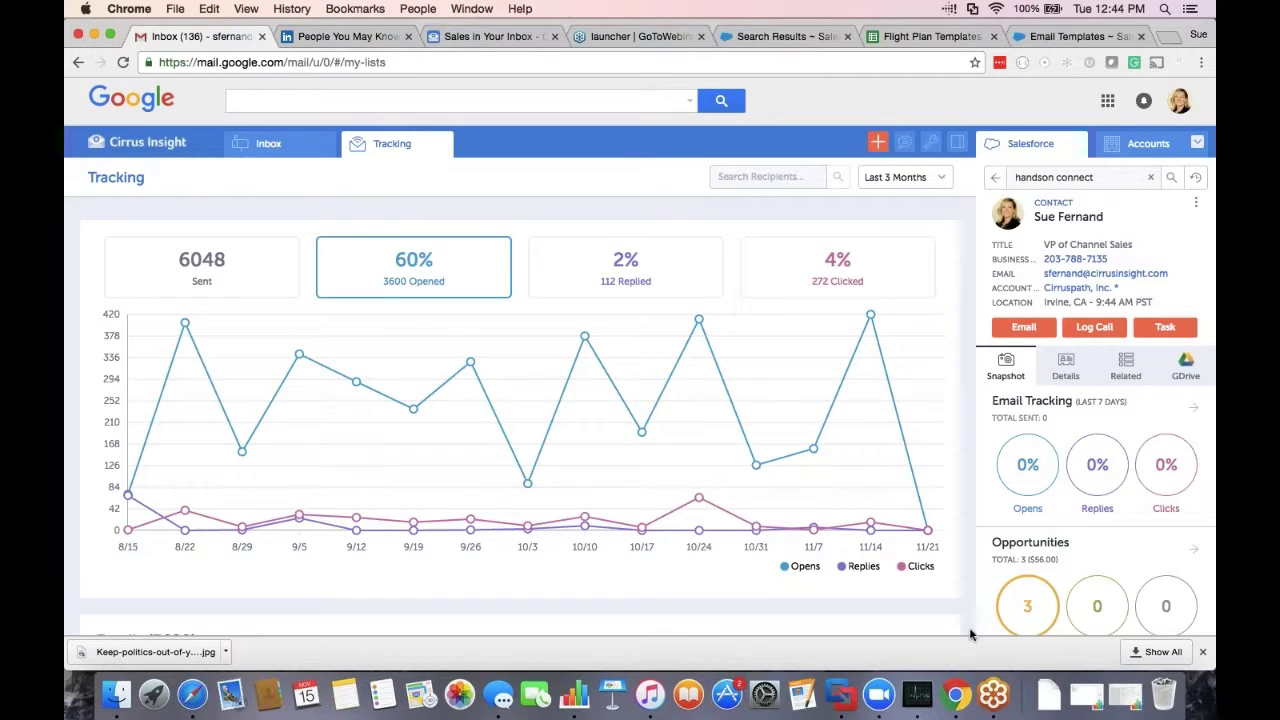
{"action": "left_click_drag", "start_coordinate": [967, 628], "coordinate": [893, 333]}
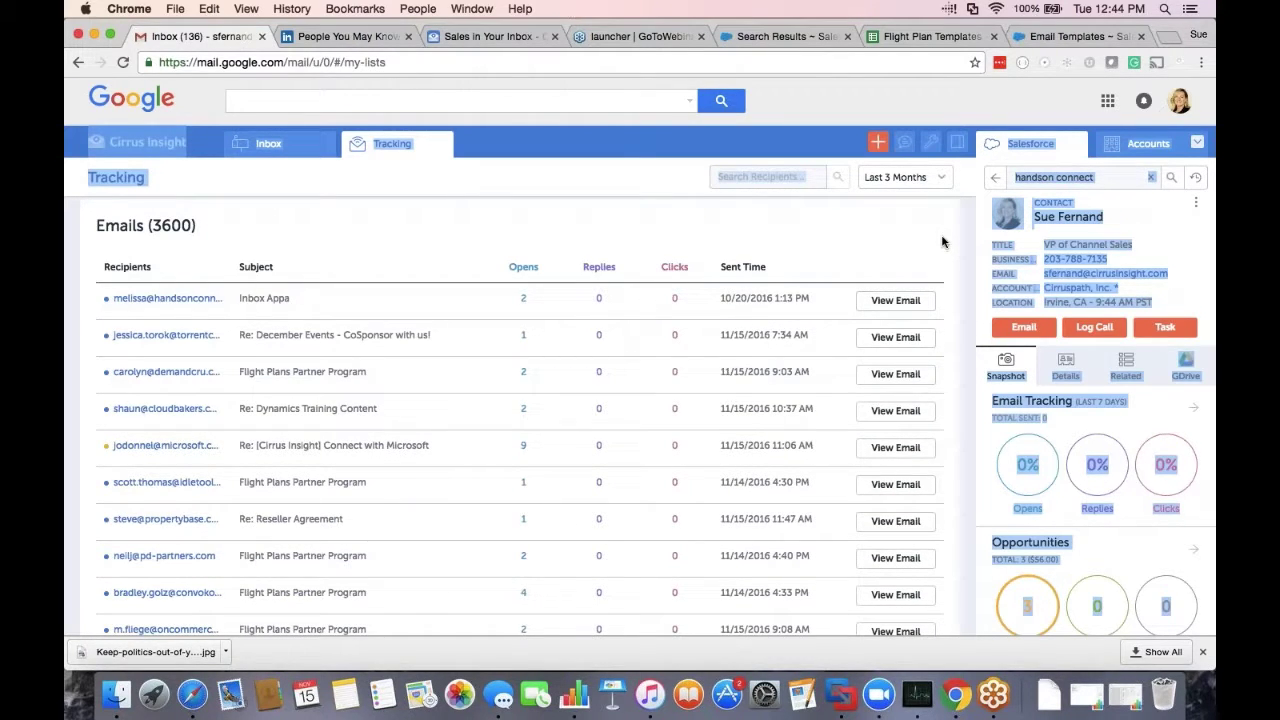
{"action": "left_click_drag", "start_coordinate": [966, 260], "coordinate": [970, 184]}
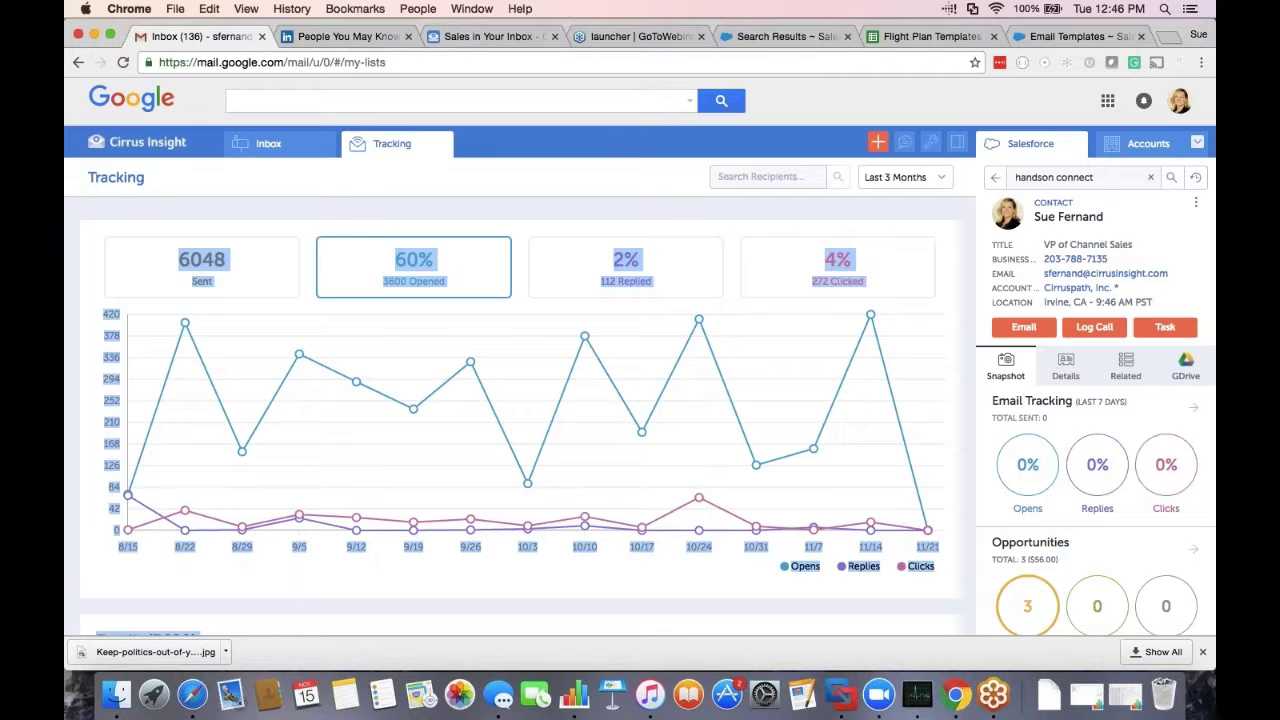
Switch to the Cirrus Insight website's home page
{"action": "left_click", "coordinate": [502, 37]}
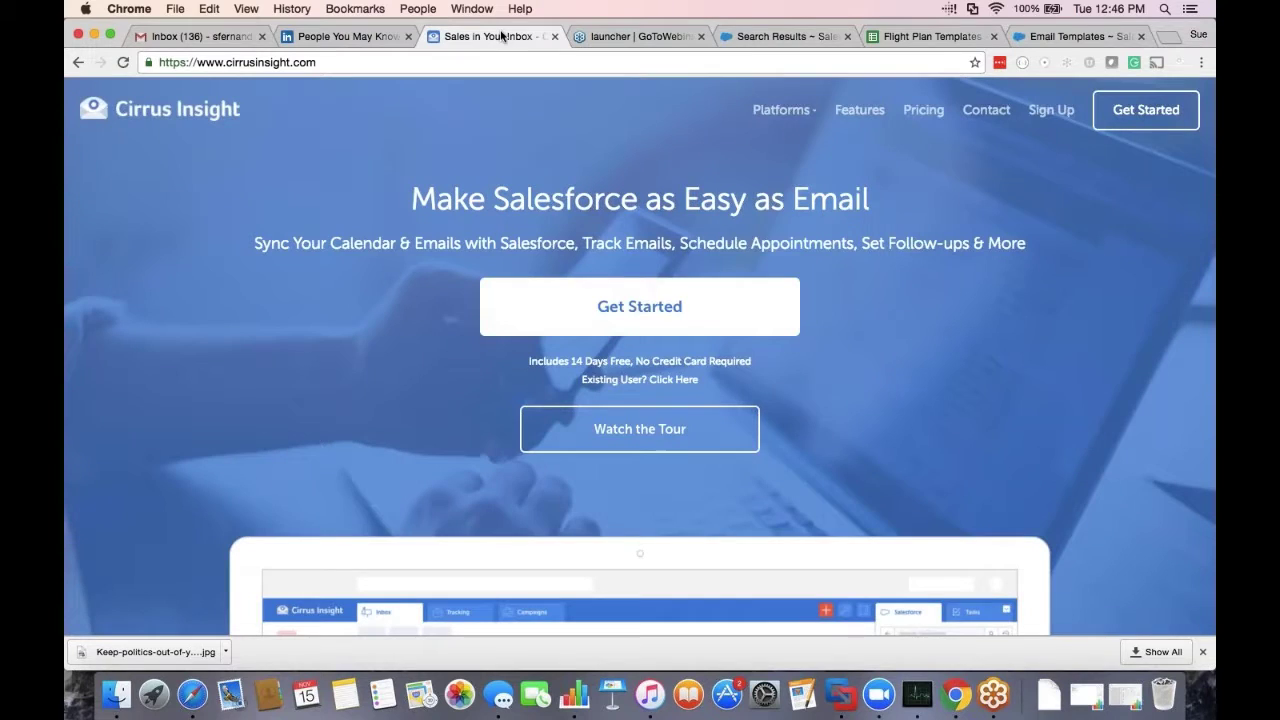